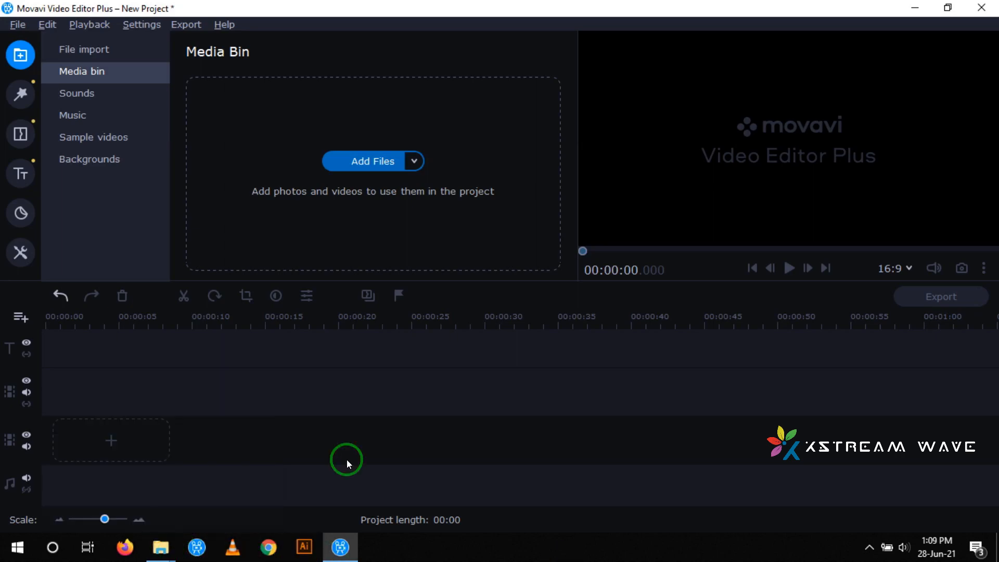
Import production ID_4830032 and pexels-leigh-patrick-298246 from the background removing folder into the media bin
{"action": "mouse_move", "coordinate": [161, 547]}
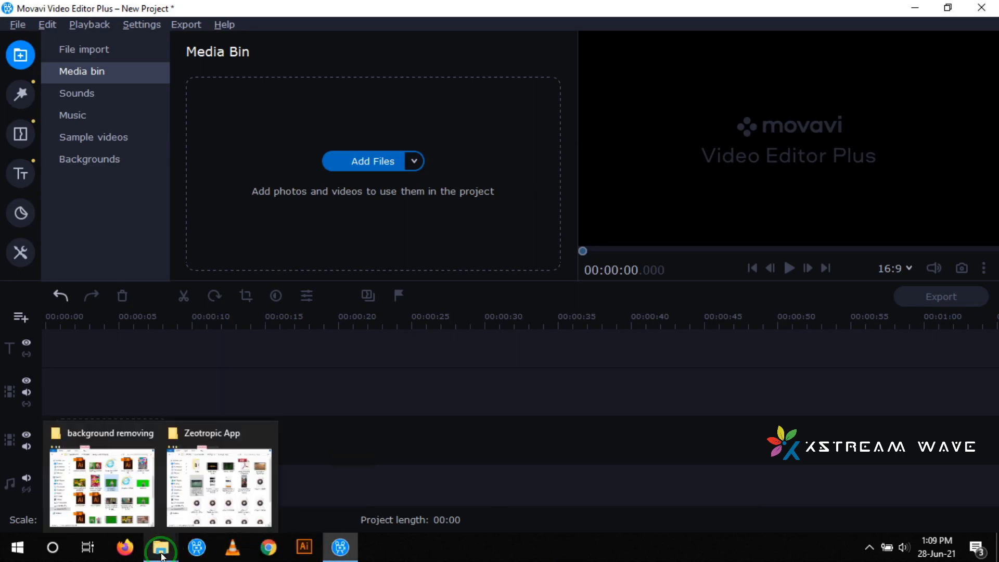
{"action": "left_click", "coordinate": [109, 491]}
{"action": "left_click_drag", "start_coordinate": [541, 238], "coordinate": [172, 233]}
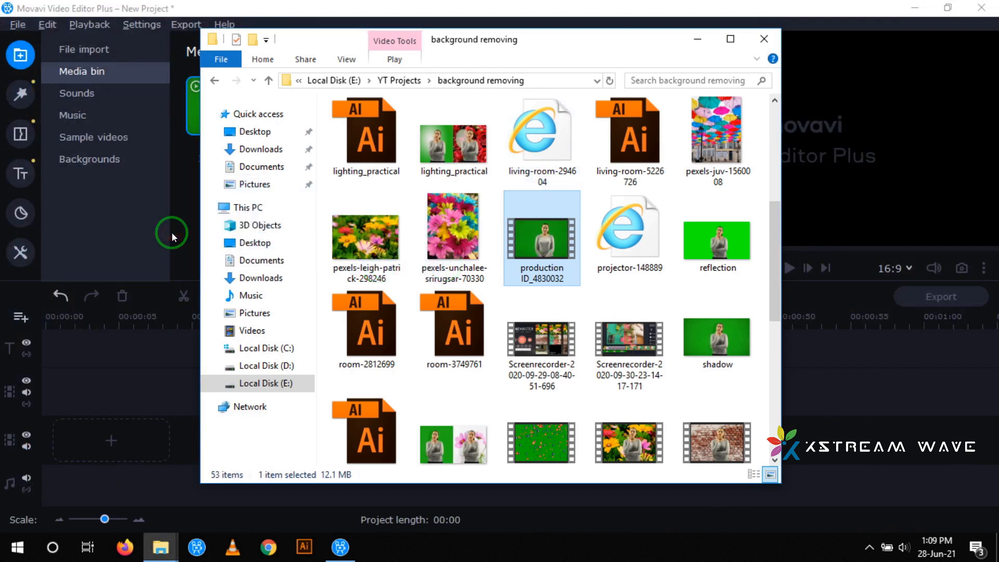
{"action": "left_click", "coordinate": [172, 233]}
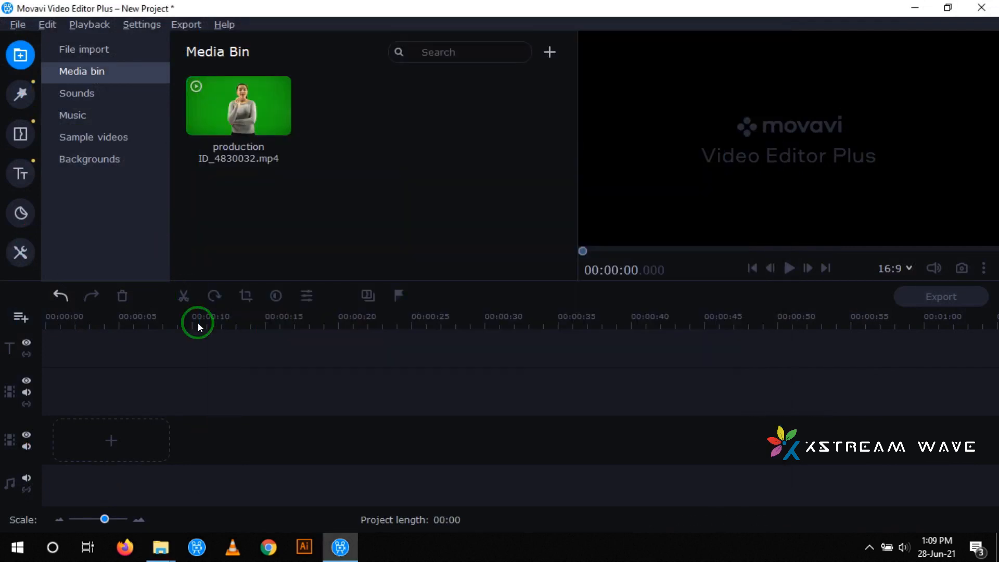
{"action": "mouse_move", "coordinate": [161, 546]}
{"action": "left_click", "coordinate": [104, 489]}
{"action": "left_click_drag", "start_coordinate": [360, 258], "coordinate": [176, 246]}
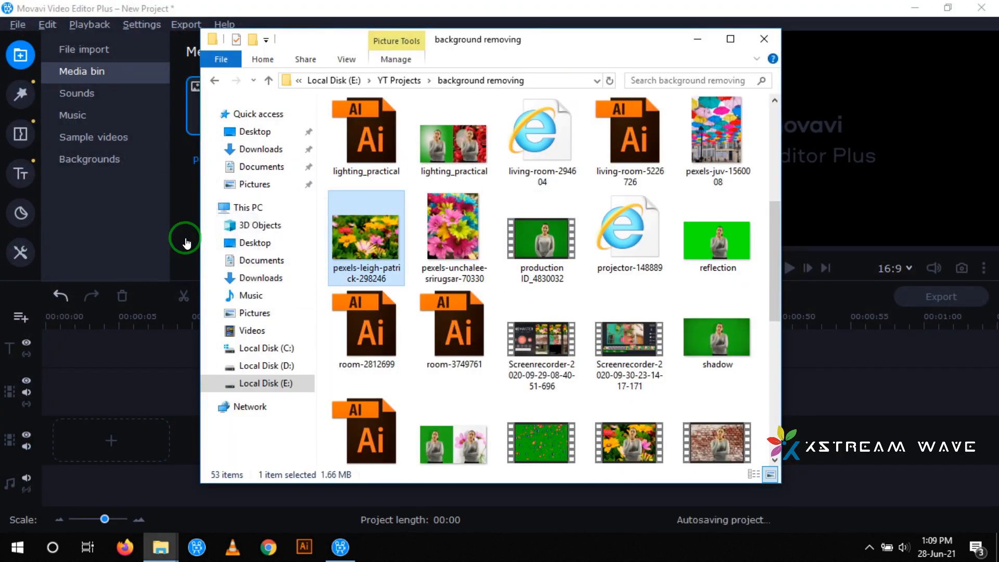
{"action": "left_click", "coordinate": [698, 38]}
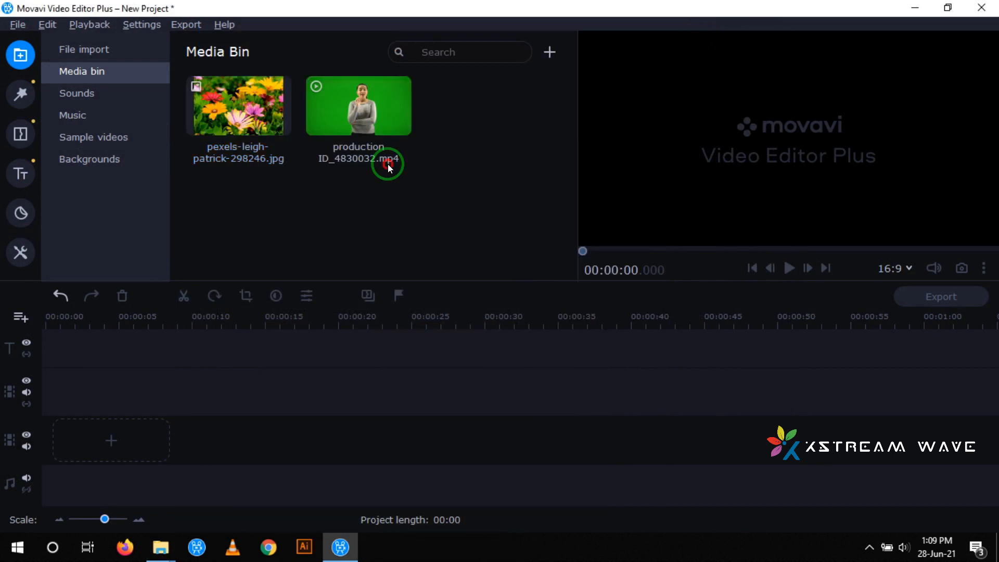
Place the green-screen video at the start of the main video track and preview part of it
{"action": "left_click_drag", "start_coordinate": [348, 97], "coordinate": [65, 421]}
{"action": "left_click", "coordinate": [336, 447]}
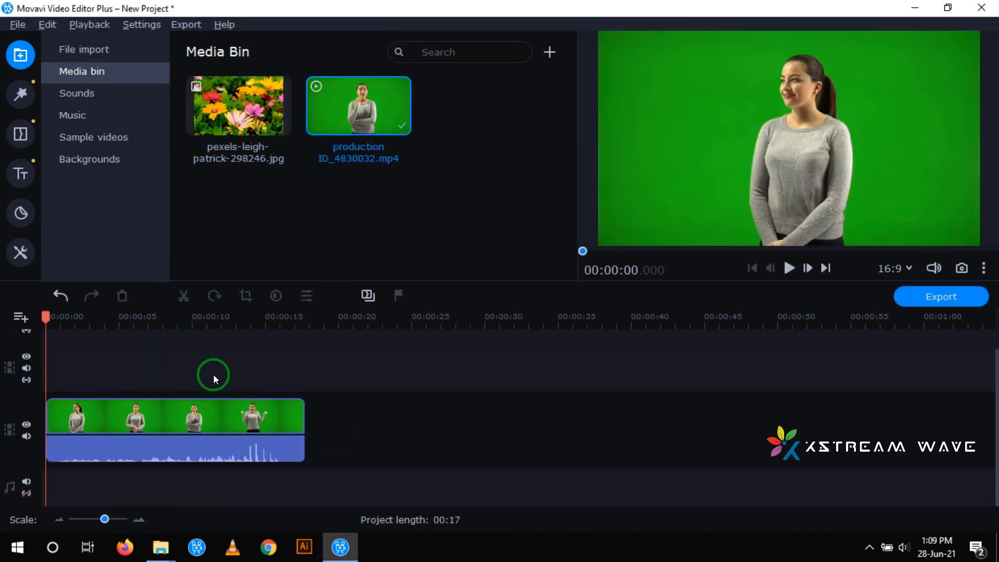
{"action": "left_click", "coordinate": [168, 329]}
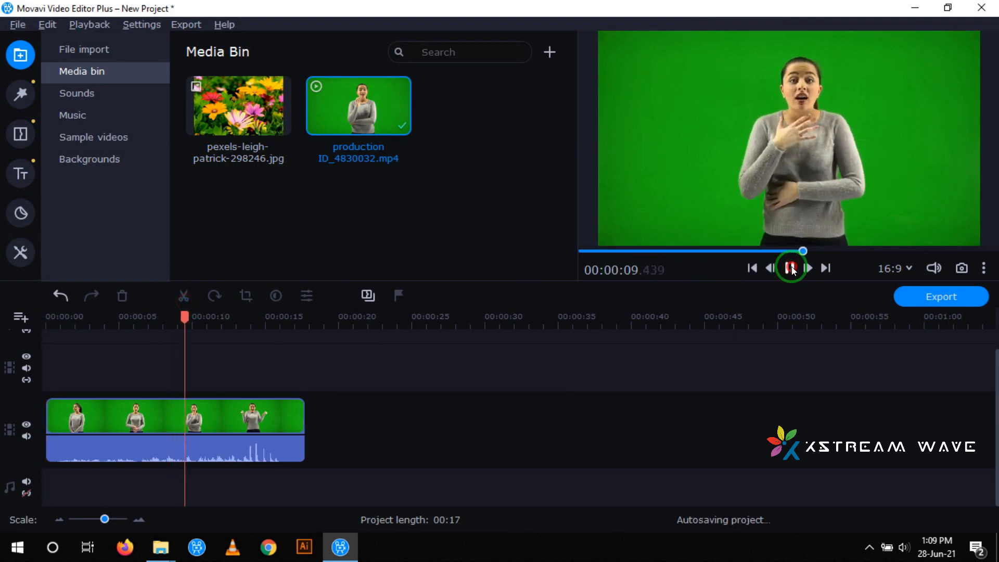
{"action": "left_click", "coordinate": [790, 268]}
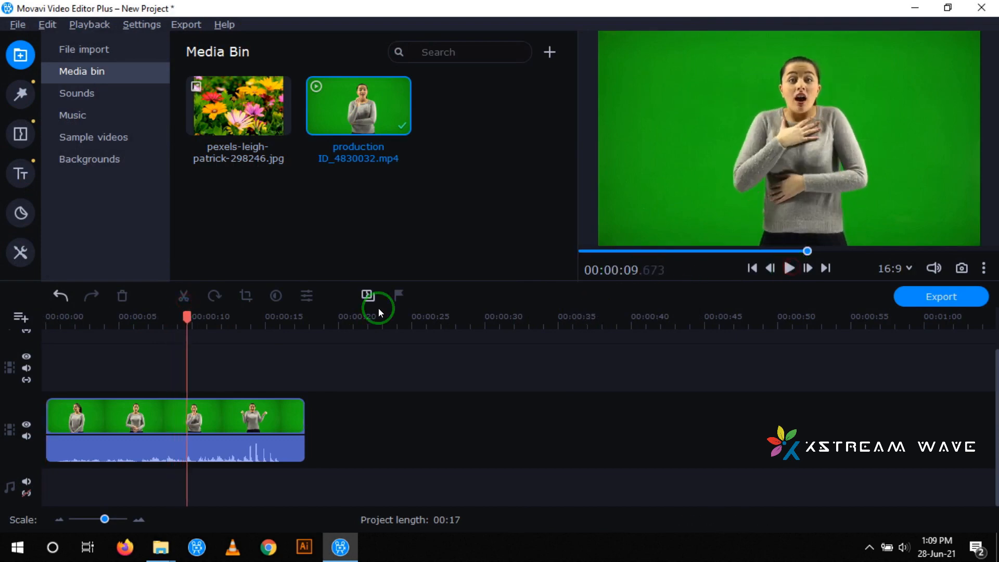
Add the pexels-leigh-patrick-298246.jpg flower image to the main video track directly after the green-screen clip
{"action": "left_click", "coordinate": [329, 180]}
{"action": "left_click", "coordinate": [329, 194]}
{"action": "left_click_drag", "start_coordinate": [238, 109], "coordinate": [318, 402]}
{"action": "left_click", "coordinate": [393, 425]}
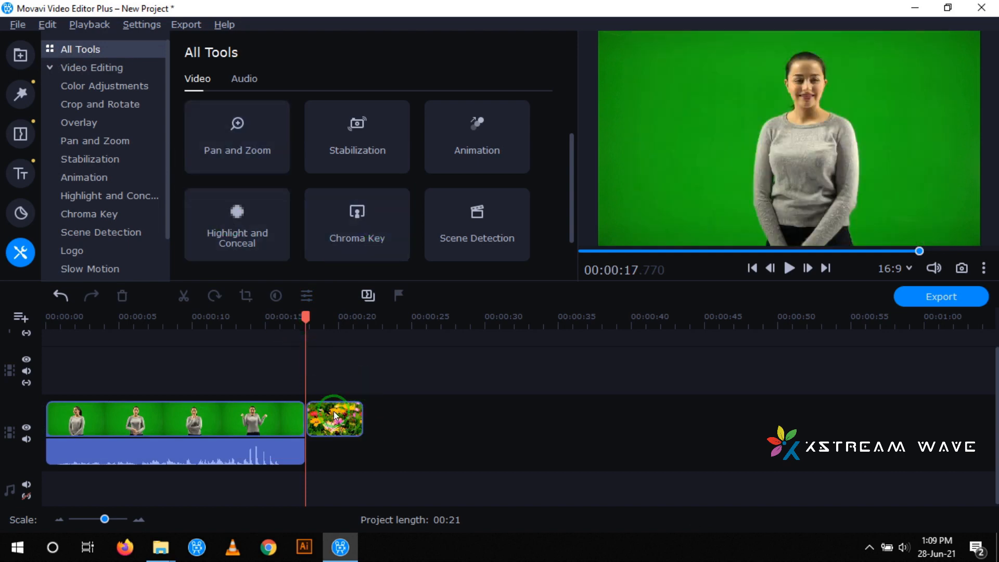
Use the Overlay tool on the flower image to enlarge and reposition it so it covers the frame
{"action": "left_click", "coordinate": [333, 411]}
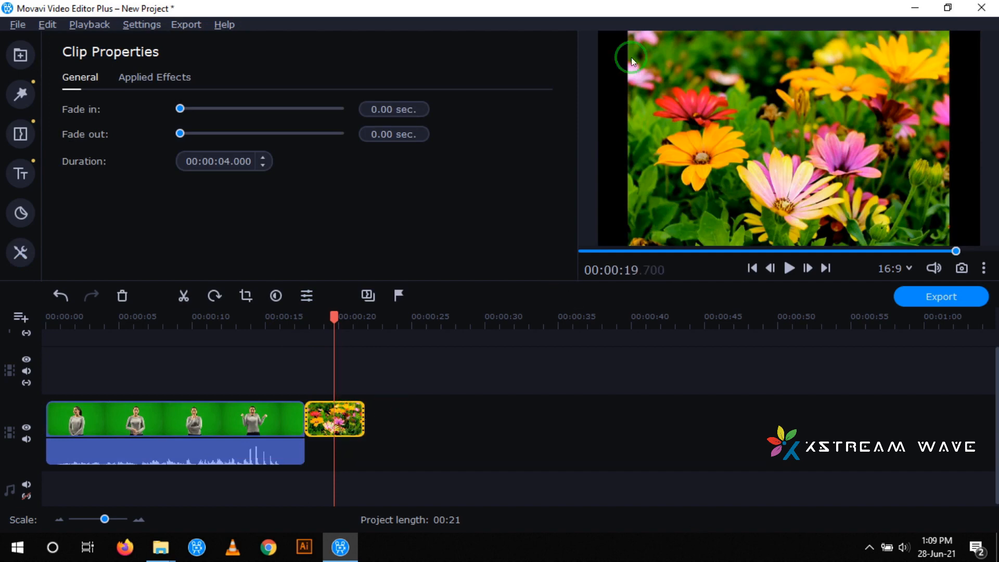
{"action": "left_click", "coordinate": [333, 417]}
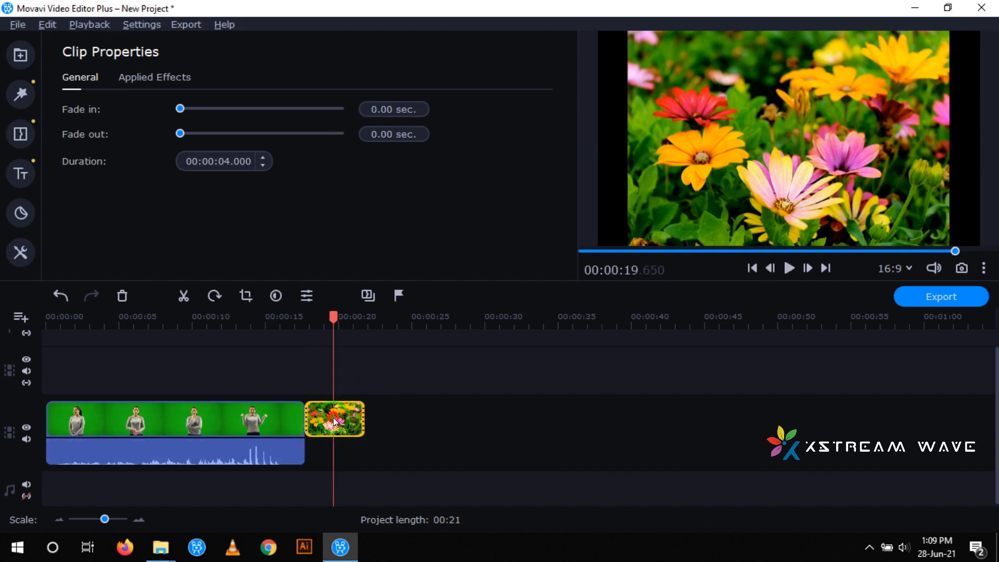
{"action": "left_click", "coordinate": [20, 251]}
{"action": "left_click", "coordinate": [50, 68]}
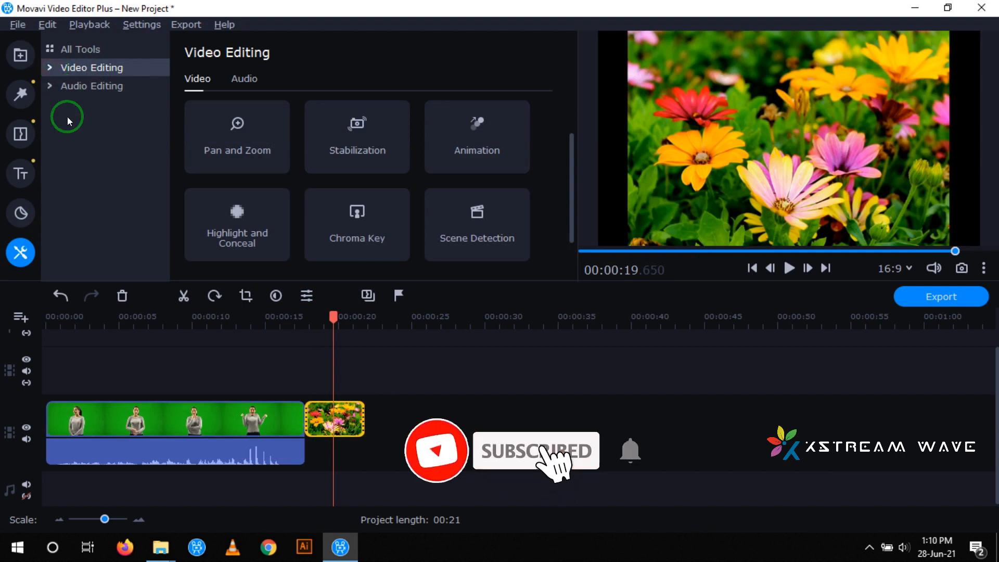
{"action": "left_click", "coordinate": [52, 69]}
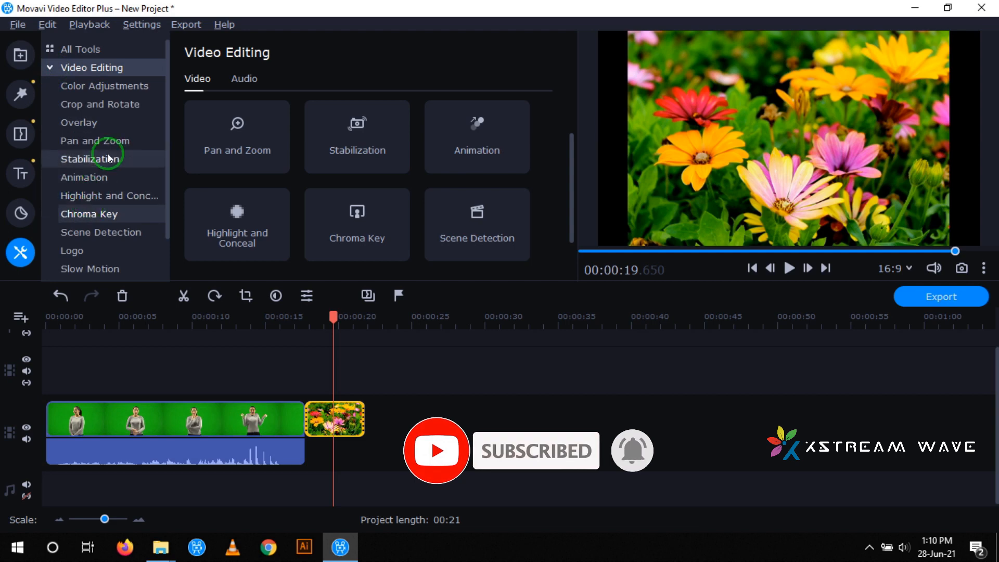
{"action": "left_click", "coordinate": [102, 126]}
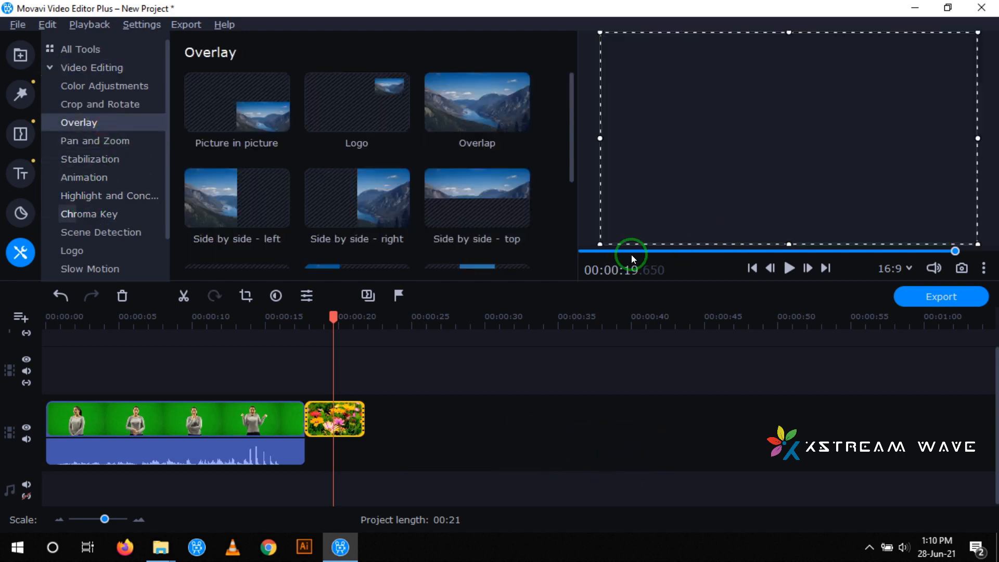
{"action": "left_click_drag", "start_coordinate": [609, 247], "coordinate": [563, 322]}
{"action": "left_click_drag", "start_coordinate": [732, 160], "coordinate": [761, 133]}
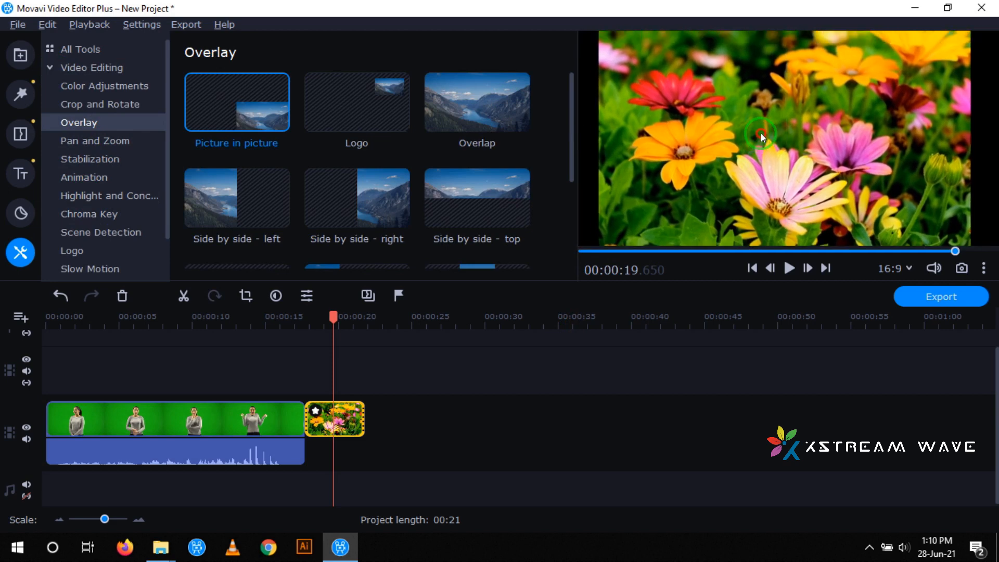
{"action": "left_click", "coordinate": [517, 435]}
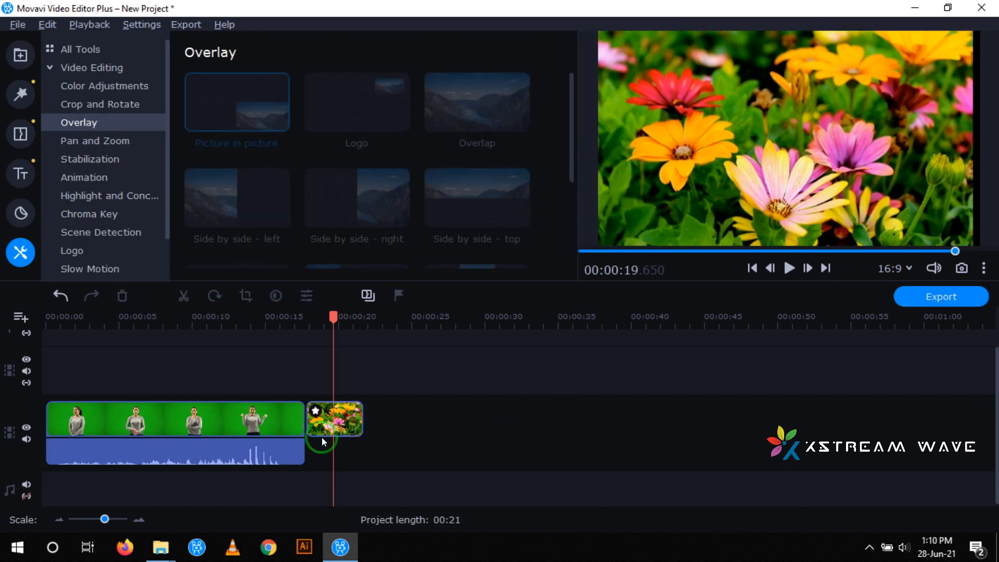
Move the green-screen clip to the overlay track above the flower image and extend the image to match the clip's length
{"action": "left_click", "coordinate": [254, 420]}
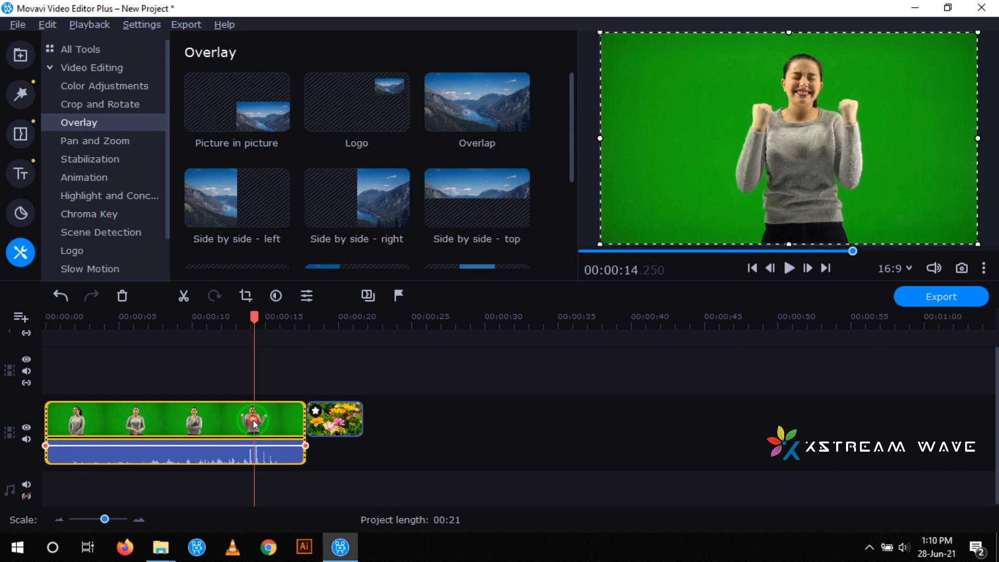
{"action": "left_click_drag", "start_coordinate": [253, 417], "coordinate": [250, 356]}
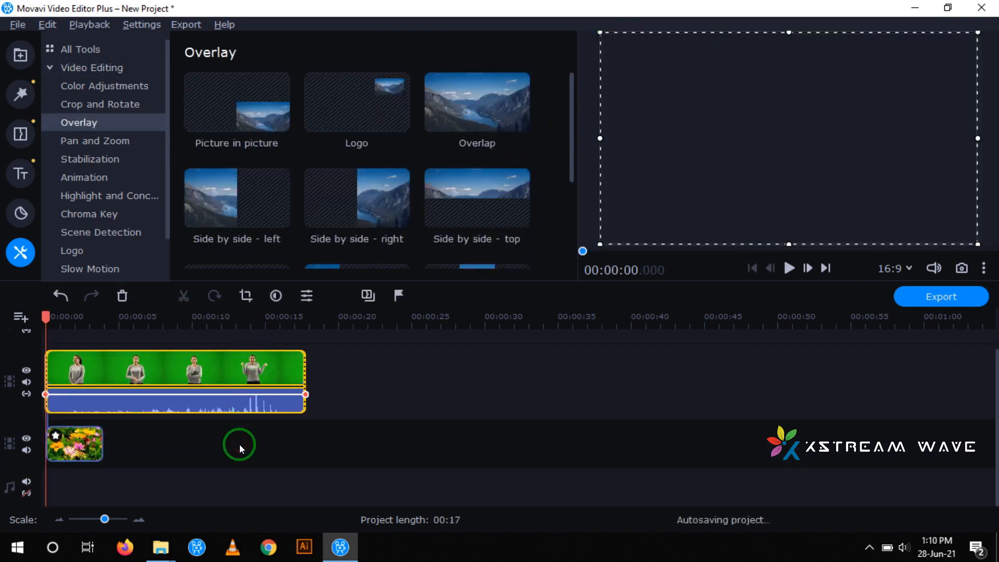
{"action": "left_click", "coordinate": [239, 444]}
{"action": "left_click", "coordinate": [98, 446]}
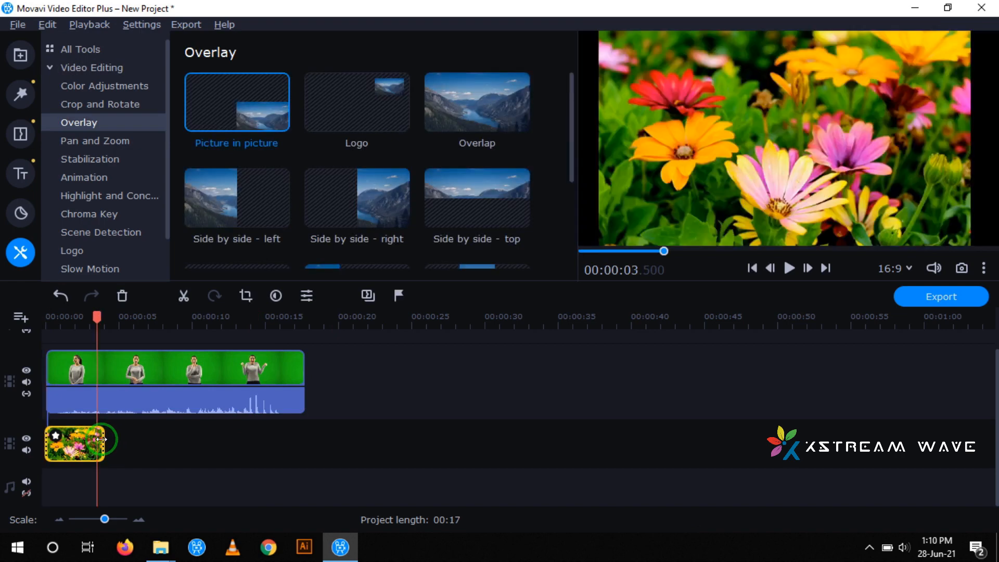
{"action": "left_click_drag", "start_coordinate": [102, 439], "coordinate": [304, 450]}
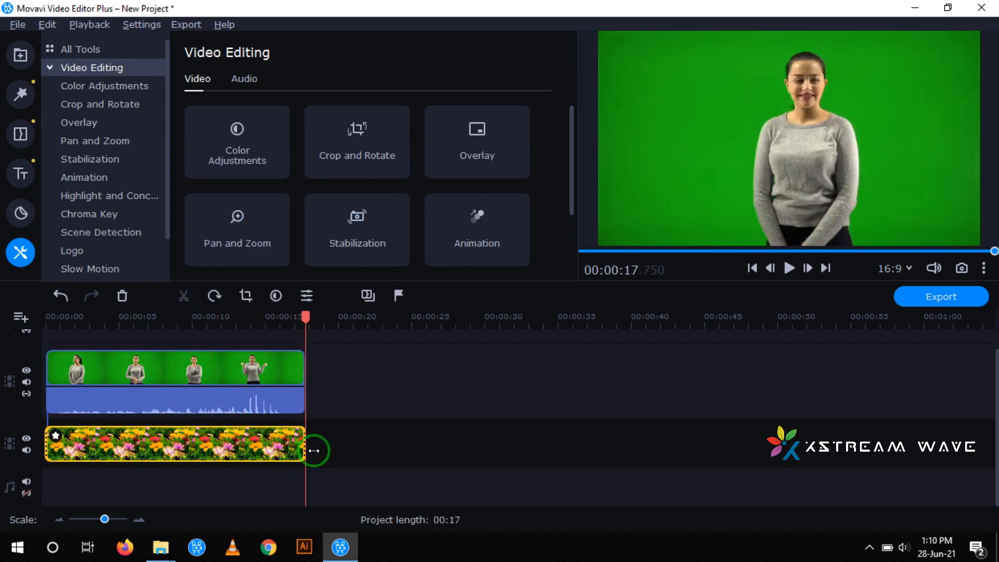
Apply Chroma Key to the green-screen clip by sampling its green backdrop, and play back the composite from the beginning
{"action": "left_click", "coordinate": [85, 361]}
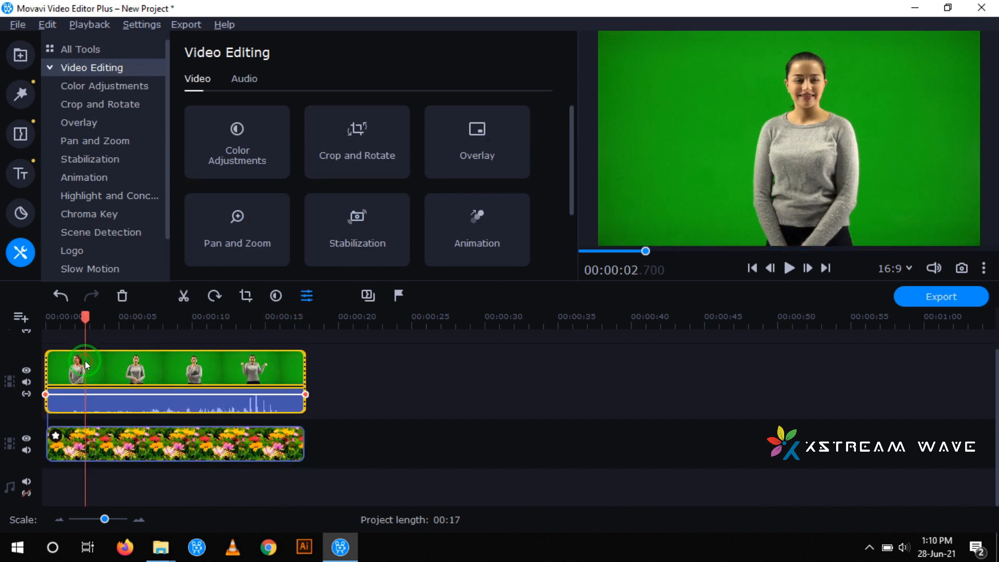
{"action": "double_click", "coordinate": [117, 366]}
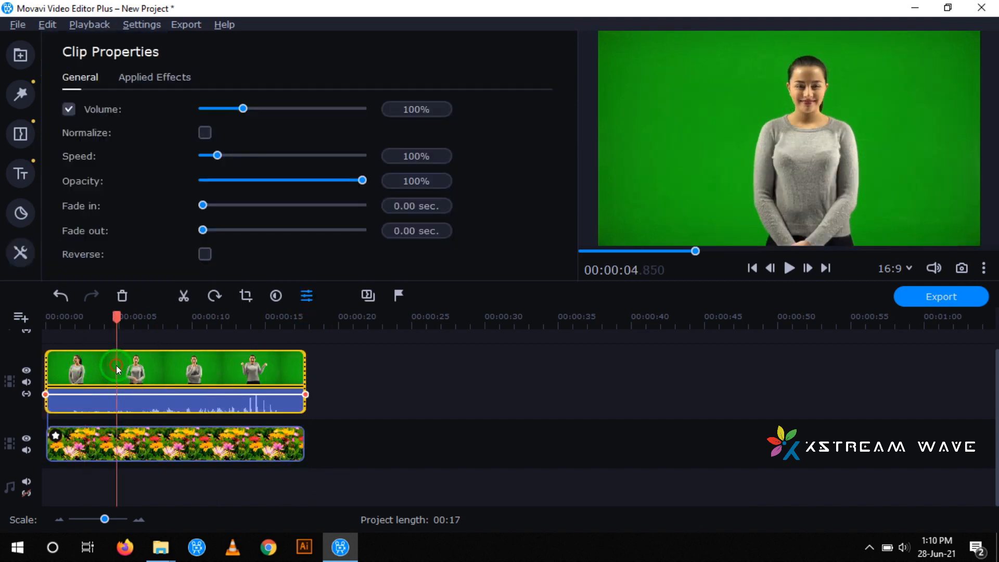
{"action": "left_click", "coordinate": [25, 251]}
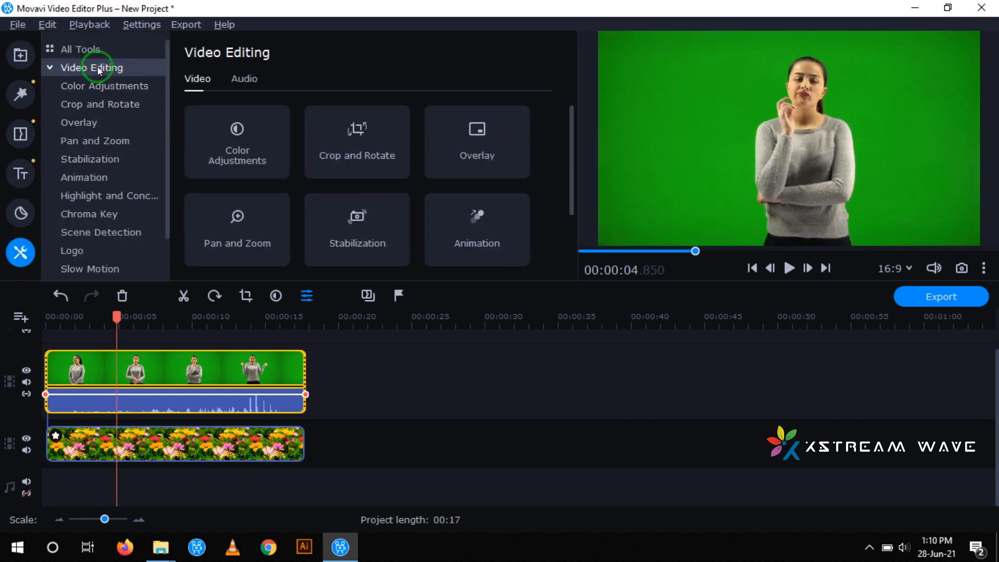
{"action": "left_click", "coordinate": [89, 214]}
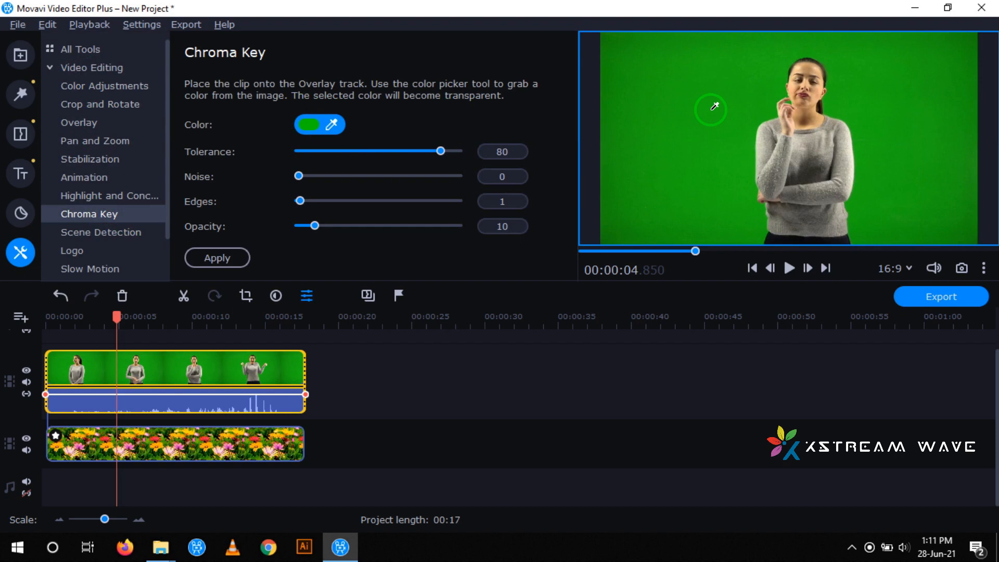
{"action": "left_click", "coordinate": [714, 94]}
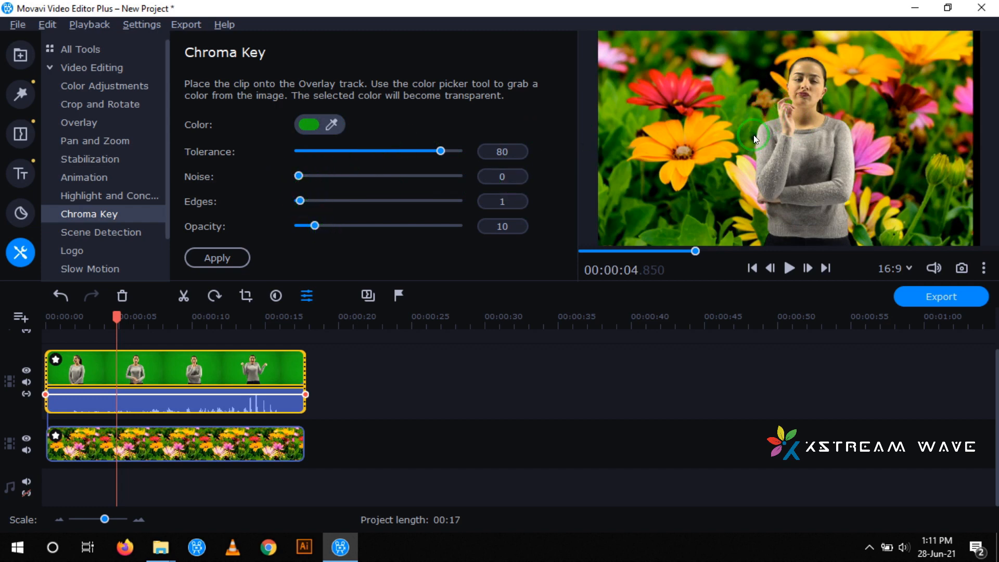
{"action": "left_click", "coordinate": [753, 268]}
{"action": "left_click", "coordinate": [789, 268]}
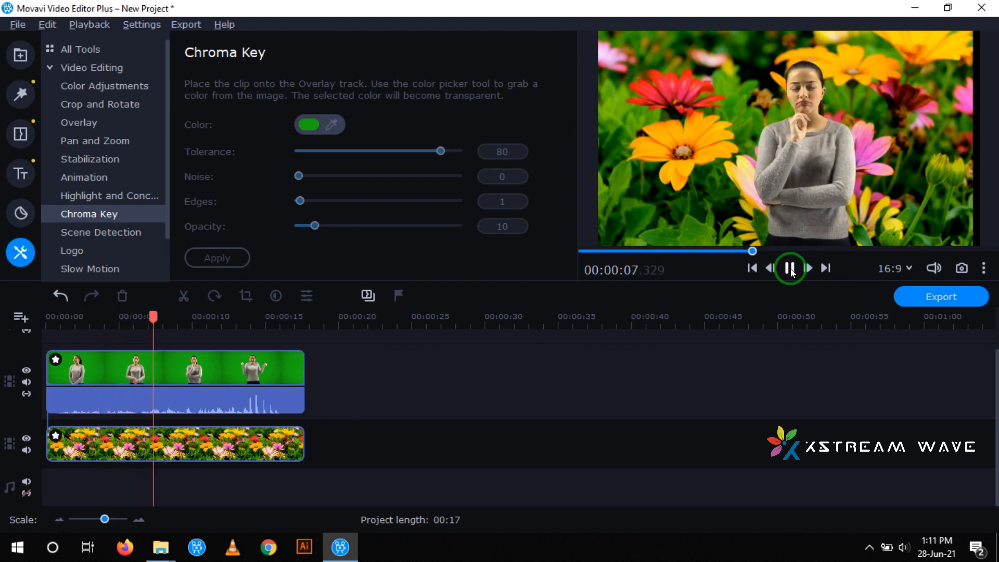
{"action": "left_click", "coordinate": [790, 269]}
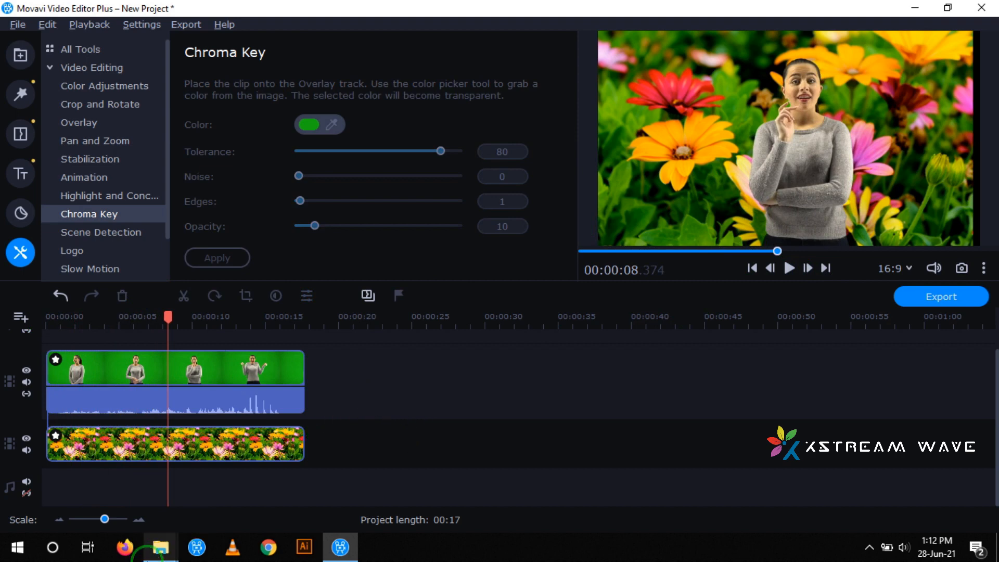
Import the Purple And White Flowers During Windy Day video from the Zeotropic App folder into the media bin
{"action": "mouse_move", "coordinate": [155, 559]}
{"action": "left_click", "coordinate": [203, 507]}
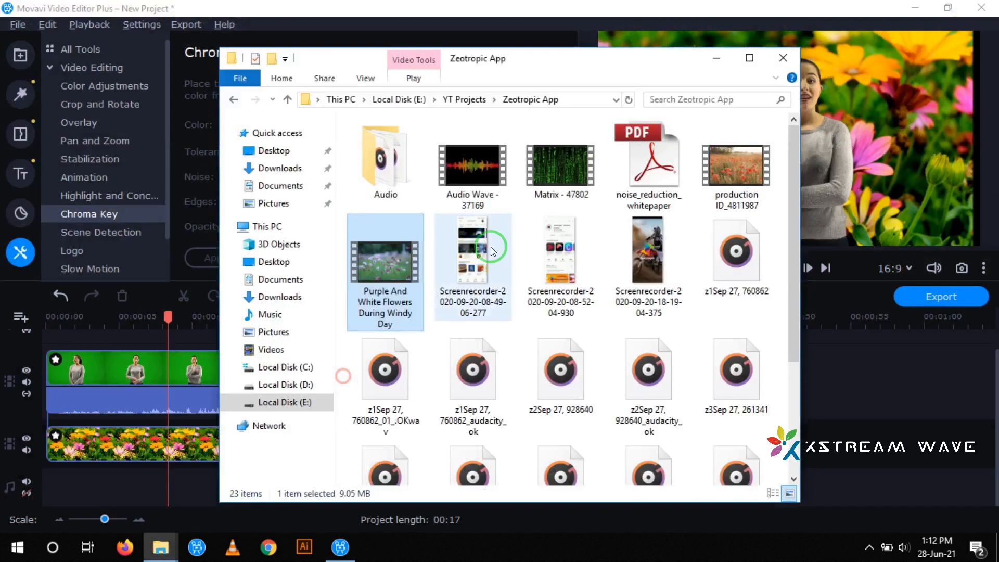
{"action": "left_click_drag", "start_coordinate": [383, 263], "coordinate": [201, 216]}
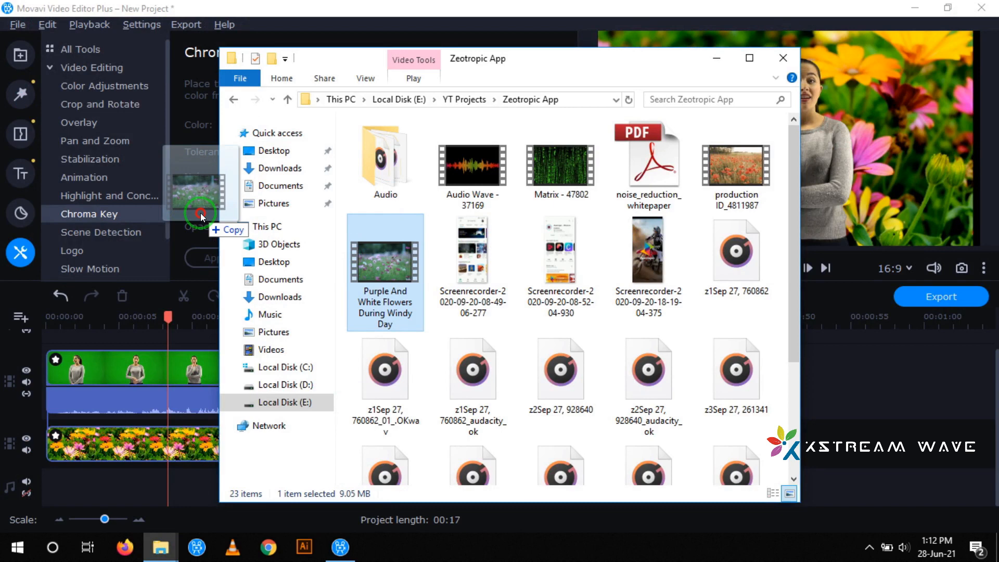
{"action": "left_click_drag", "start_coordinate": [200, 216], "coordinate": [171, 163]}
{"action": "left_click", "coordinate": [195, 204]}
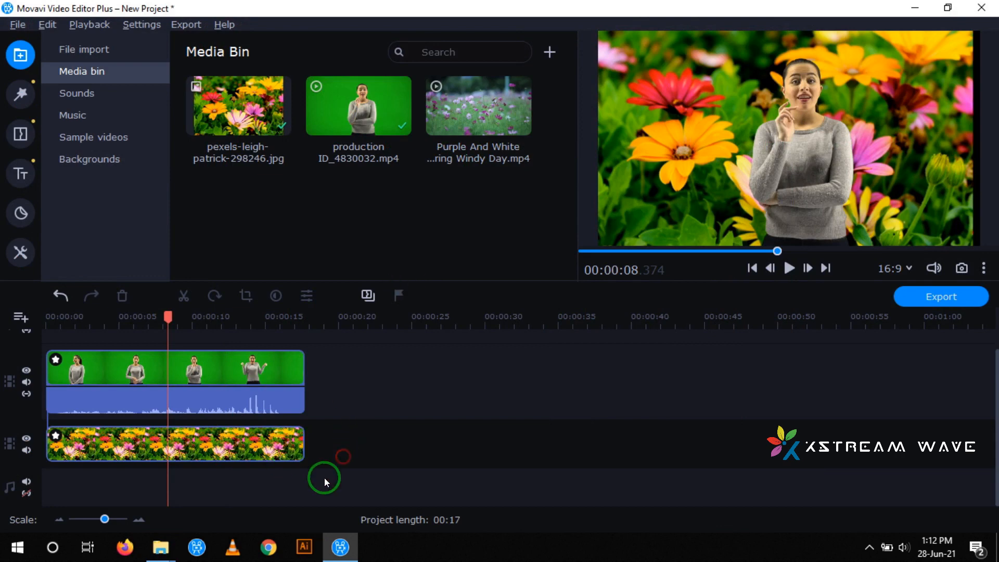
Replace all timeline clips with the purple and white flowers video on the main track and the green-screen video on the overlay track
{"action": "left_click_drag", "start_coordinate": [300, 481], "coordinate": [266, 379]}
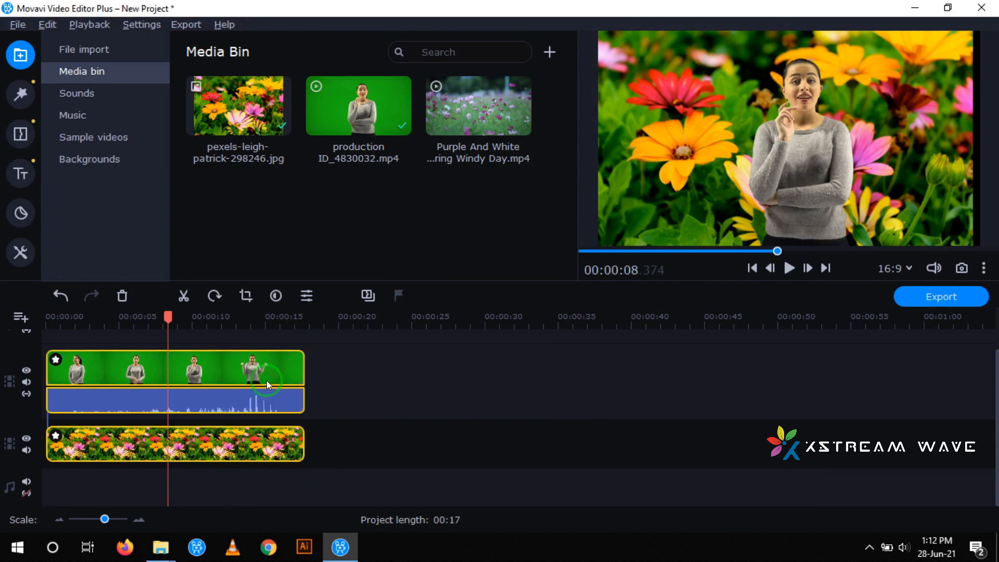
{"action": "key", "text": "Delete"}
{"action": "left_click_drag", "start_coordinate": [460, 117], "coordinate": [47, 423]}
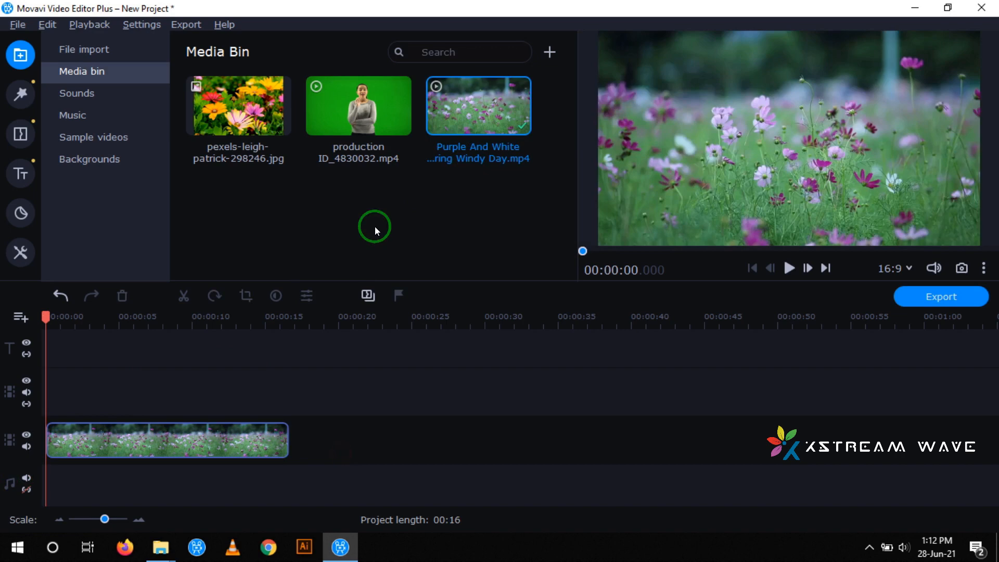
{"action": "left_click_drag", "start_coordinate": [367, 107], "coordinate": [45, 377]}
{"action": "left_click", "coordinate": [359, 421]}
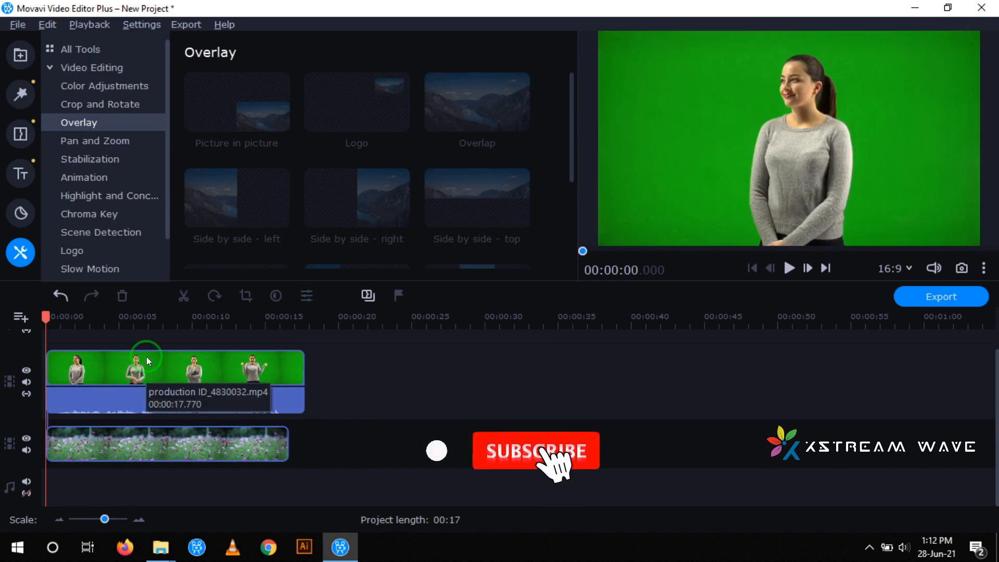
Apply Chroma Key to the green-screen clip on the overlay track by sampling its green backdrop
{"action": "double_click", "coordinate": [142, 373]}
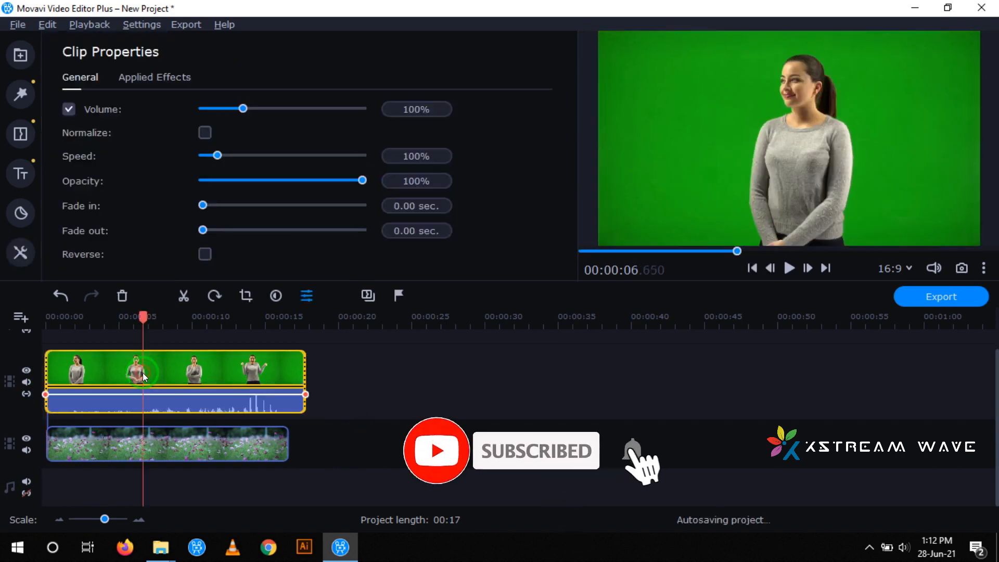
{"action": "left_click", "coordinate": [20, 255]}
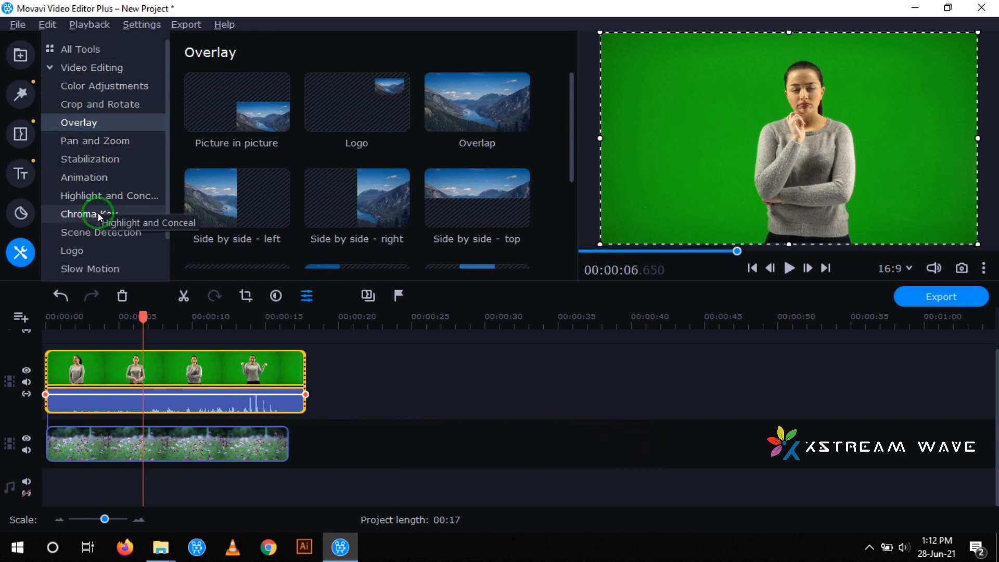
{"action": "left_click", "coordinate": [73, 214]}
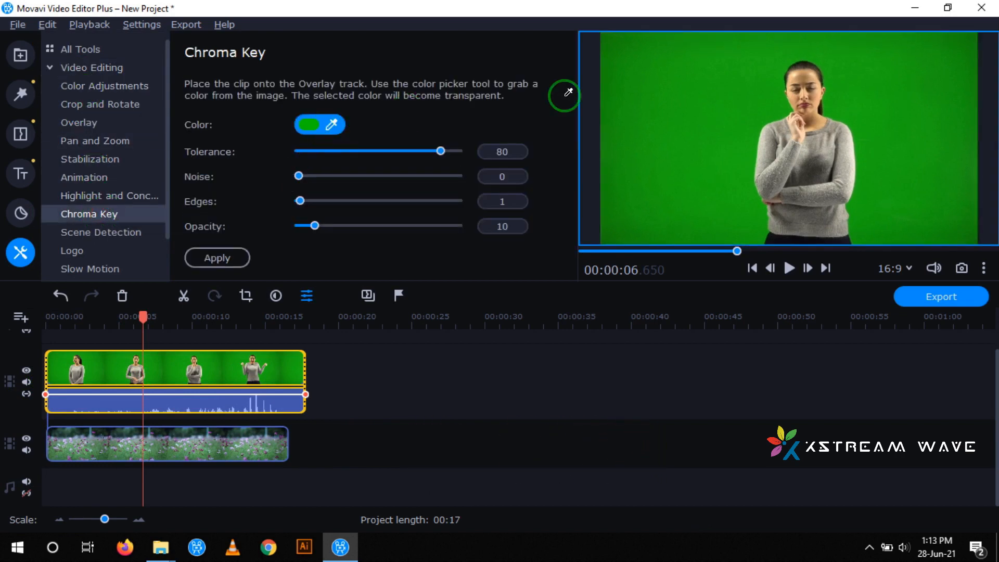
{"action": "left_click", "coordinate": [689, 88]}
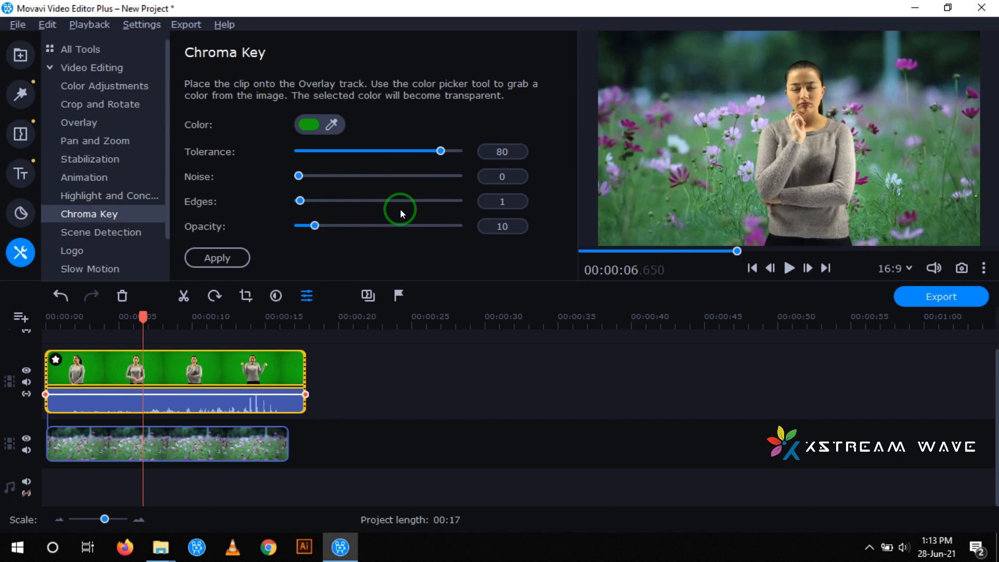
Play back the composite with the flower video background, from near the start through to the end
{"action": "left_click", "coordinate": [95, 330]}
{"action": "left_click", "coordinate": [69, 316]}
{"action": "left_click", "coordinate": [788, 268]}
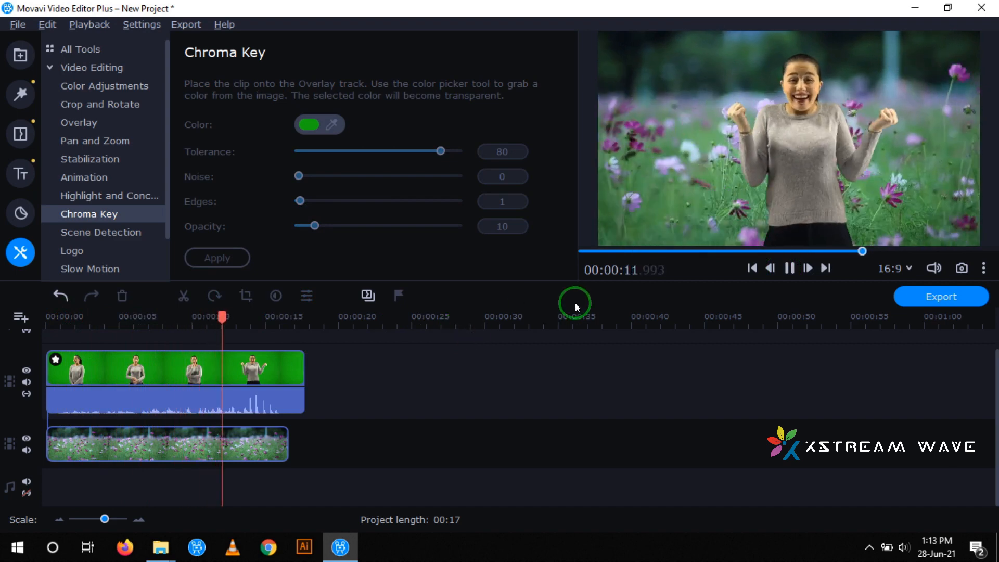
{"action": "left_click", "coordinate": [789, 269]}
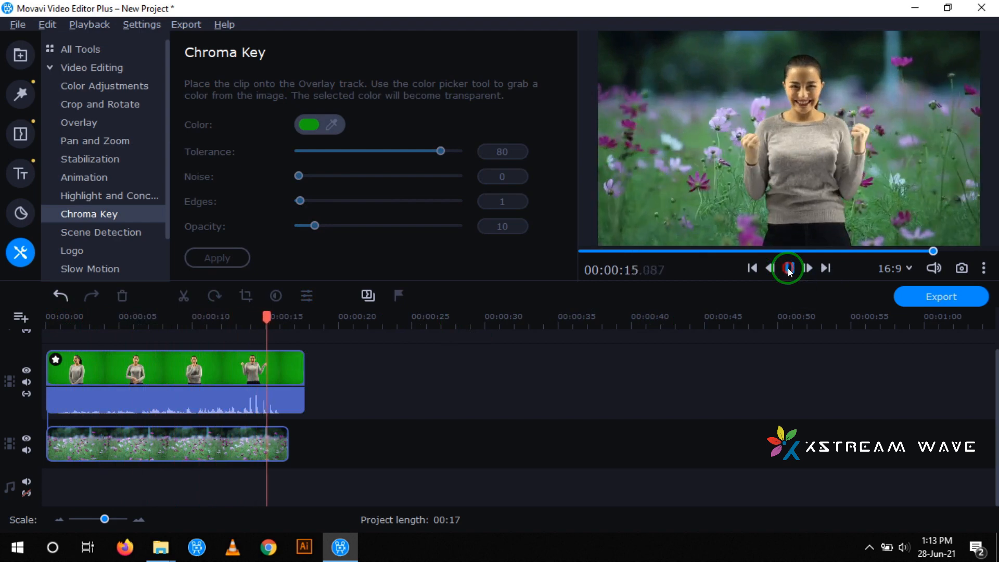
{"action": "left_click", "coordinate": [789, 269]}
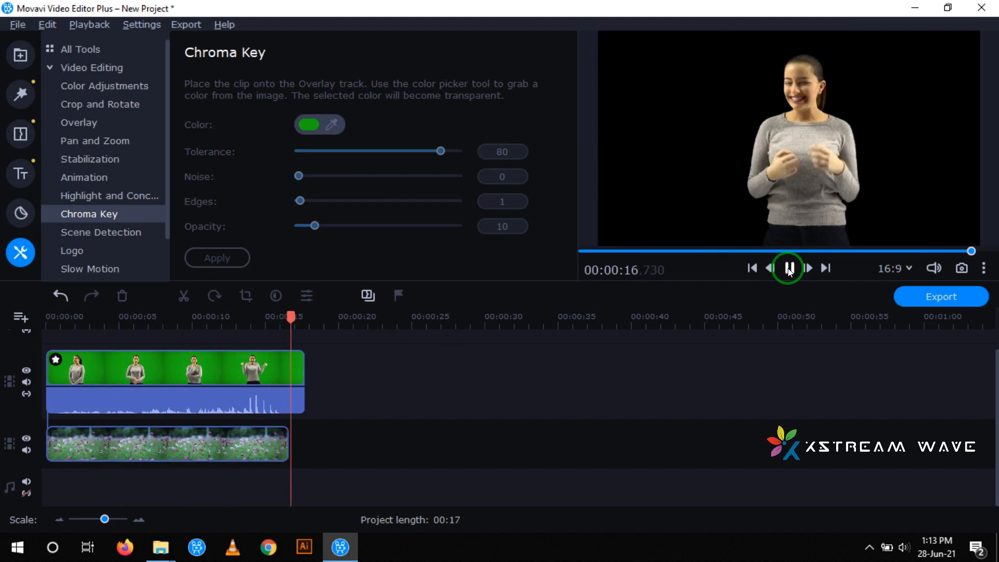
{"action": "left_click", "coordinate": [790, 268]}
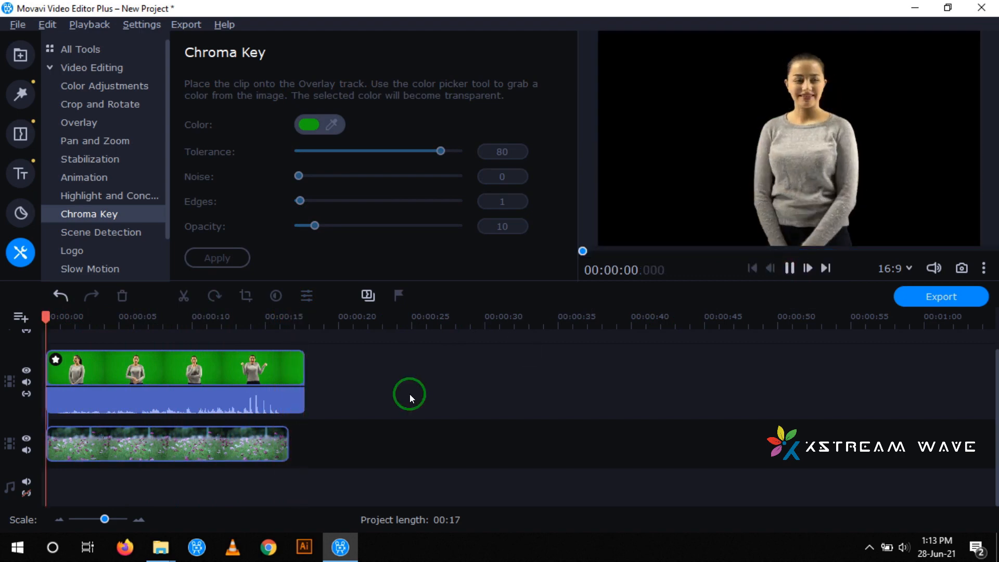
{"action": "key", "text": "space"}
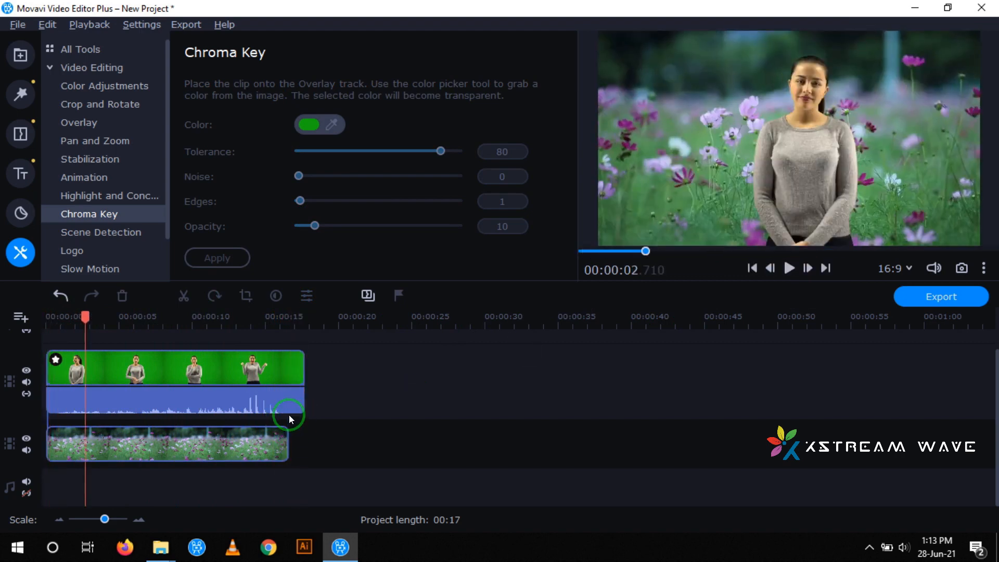
Trim the end of the green-screen clip slightly so it ends at about 17.4 seconds
{"action": "left_click", "coordinate": [283, 319]}
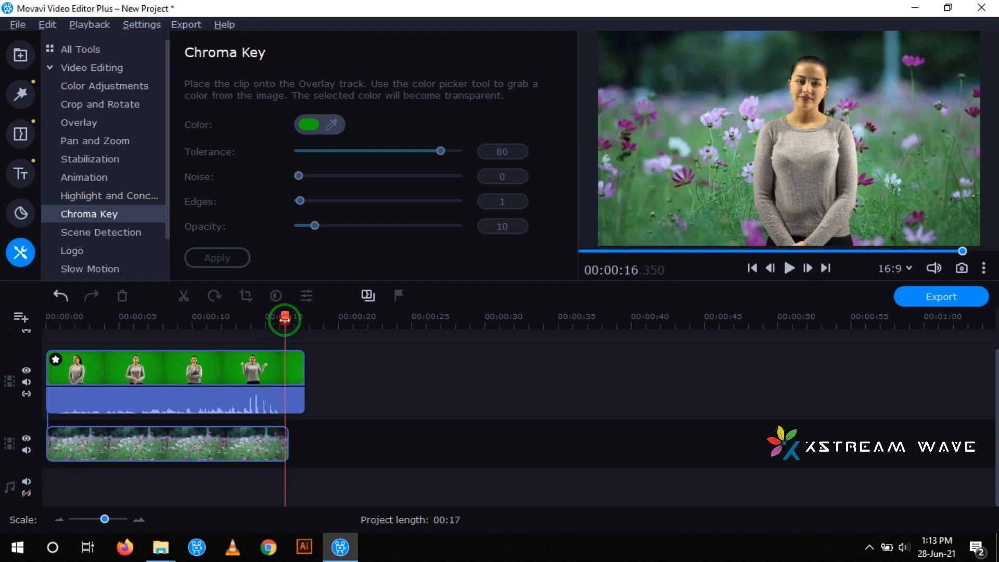
{"action": "left_click_drag", "start_coordinate": [285, 319], "coordinate": [293, 320]}
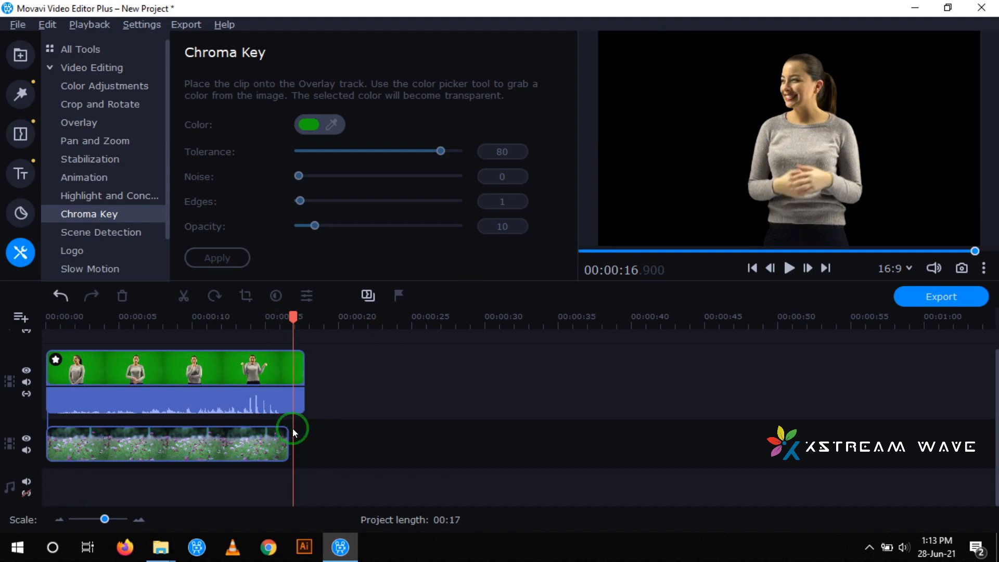
{"action": "mouse_move", "coordinate": [305, 376]}
{"action": "left_mouse_down"}
{"action": "mouse_move", "coordinate": [290, 378]}
{"action": "mouse_move", "coordinate": [305, 376]}
{"action": "left_mouse_up"}
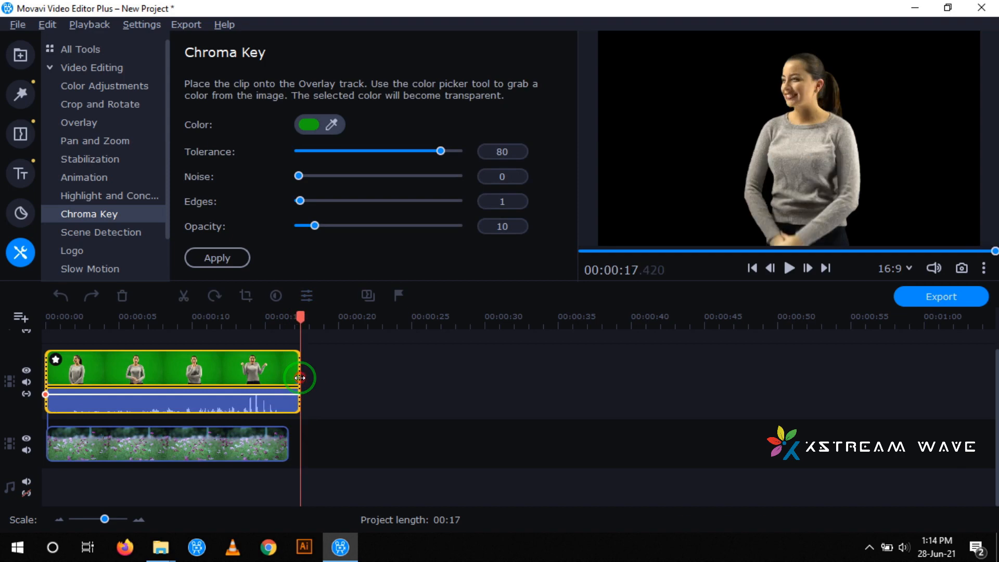
{"action": "left_click", "coordinate": [277, 461]}
{"action": "left_click", "coordinate": [196, 257]}
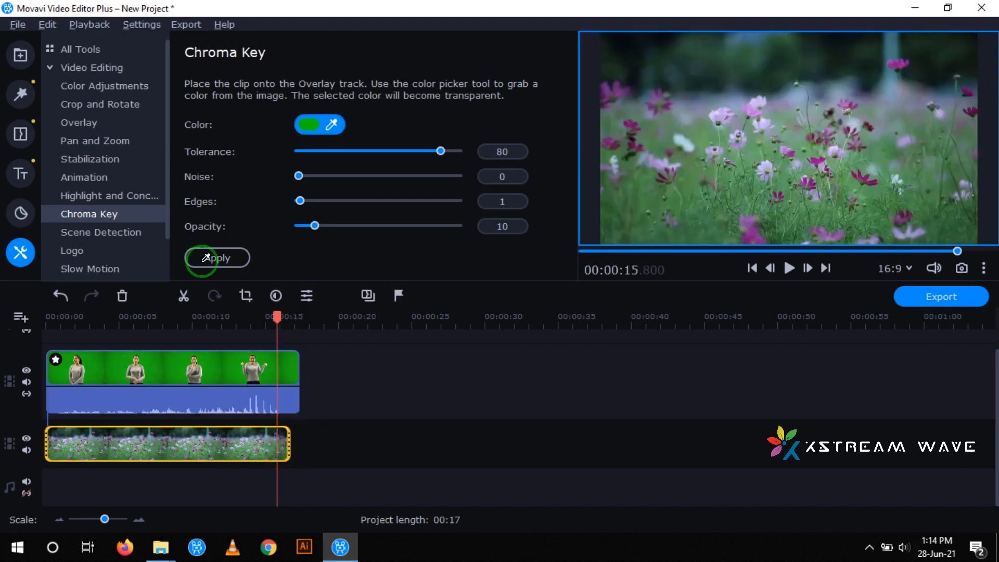
{"action": "left_click", "coordinate": [72, 220]}
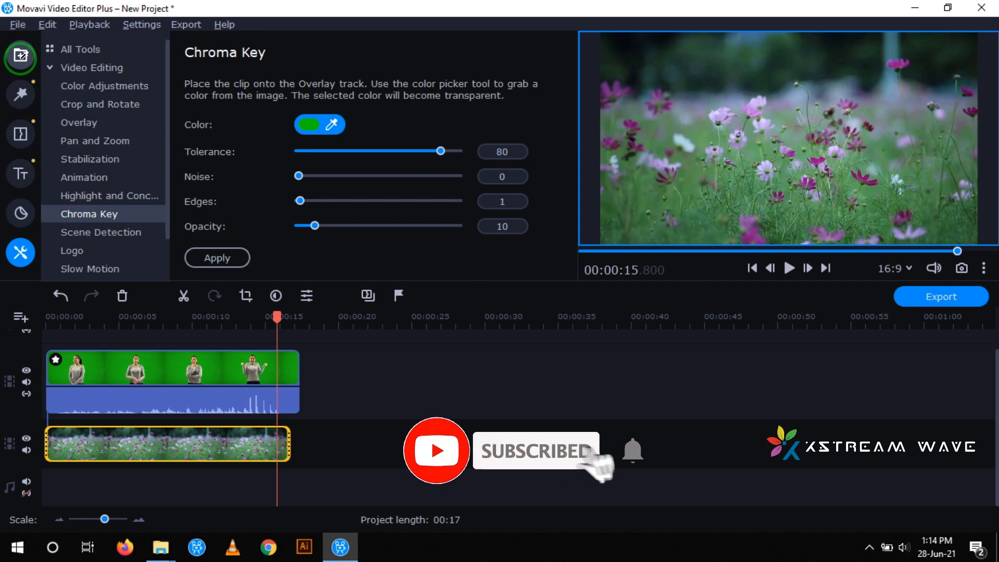
{"action": "right_click", "coordinate": [328, 341]}
Shorten the purple and white flowers video on the main track so it ends at about 10.4 seconds
{"action": "left_click", "coordinate": [25, 59]}
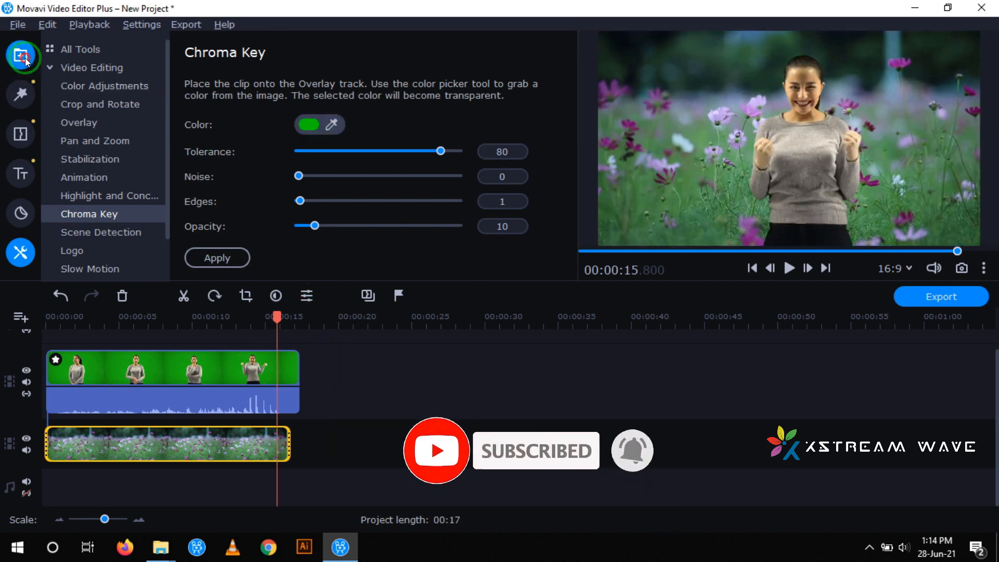
{"action": "left_click", "coordinate": [289, 436]}
{"action": "left_click_drag", "start_coordinate": [288, 436], "coordinate": [201, 454]}
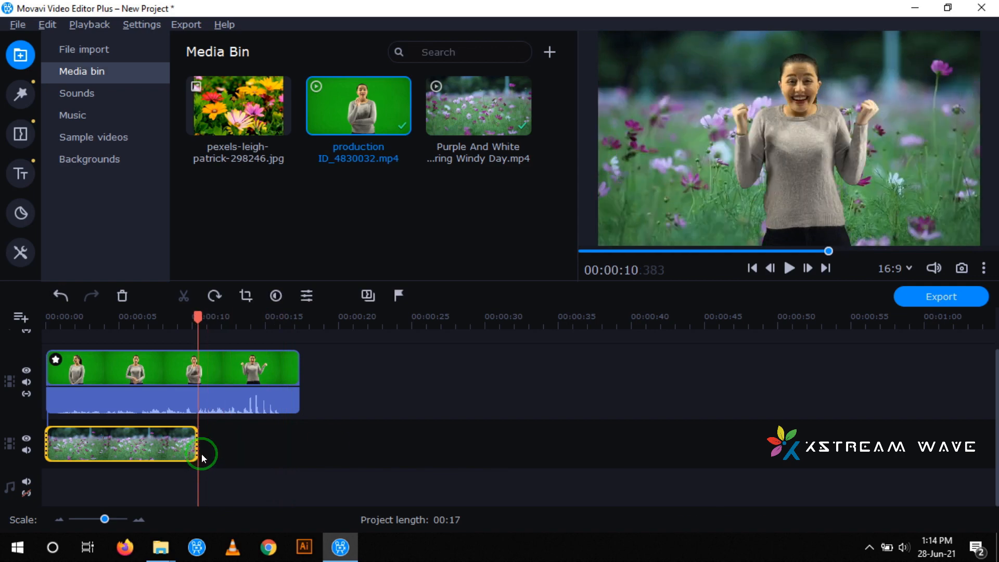
Place pexels-leigh-patrick-298246.jpg directly after the flower video on the main track and extend it to the end of the green-screen clip
{"action": "left_click", "coordinate": [371, 345]}
{"action": "left_click_drag", "start_coordinate": [243, 99], "coordinate": [204, 418]}
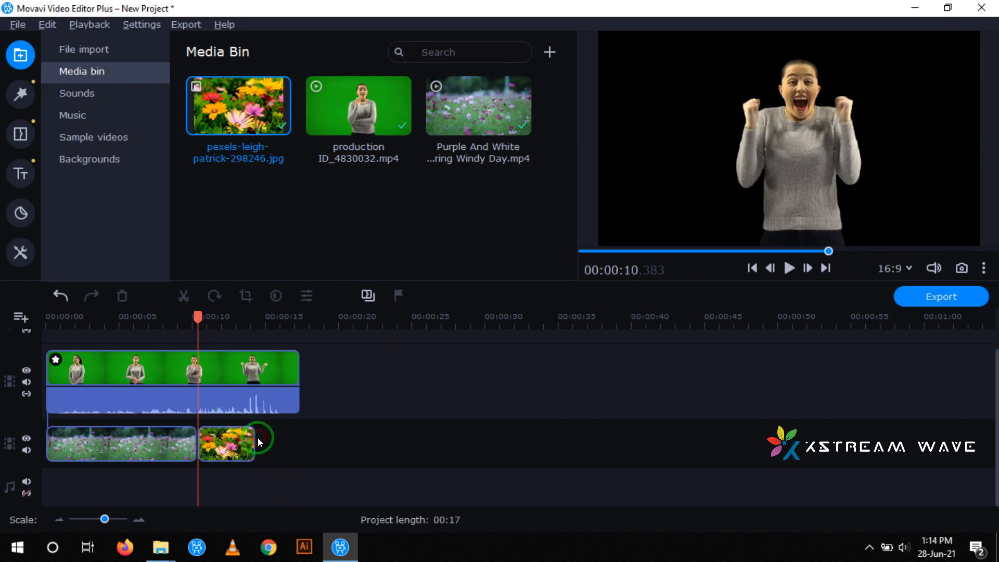
{"action": "left_click_drag", "start_coordinate": [254, 438], "coordinate": [291, 452]}
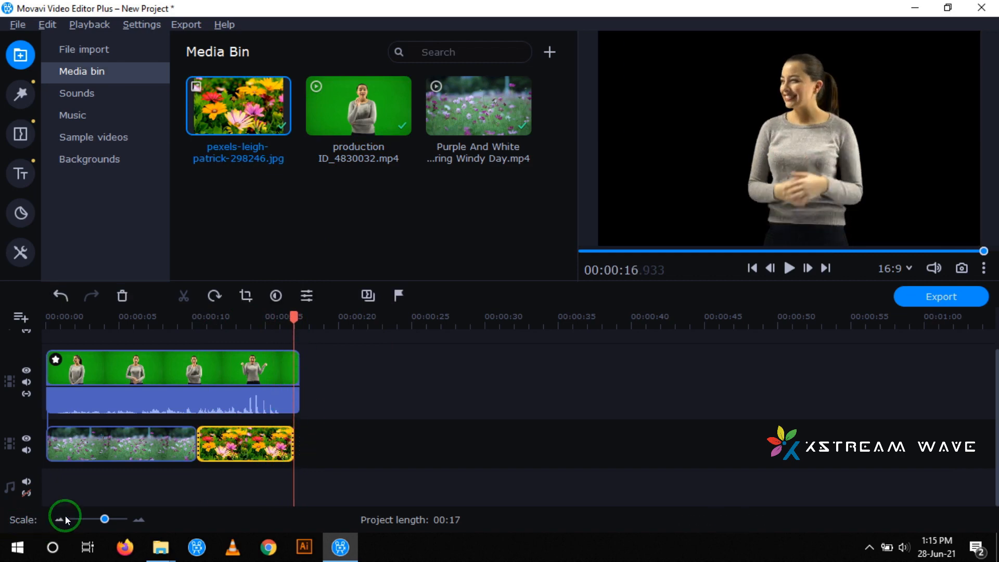
{"action": "left_click_drag", "start_coordinate": [105, 516], "coordinate": [114, 518]}
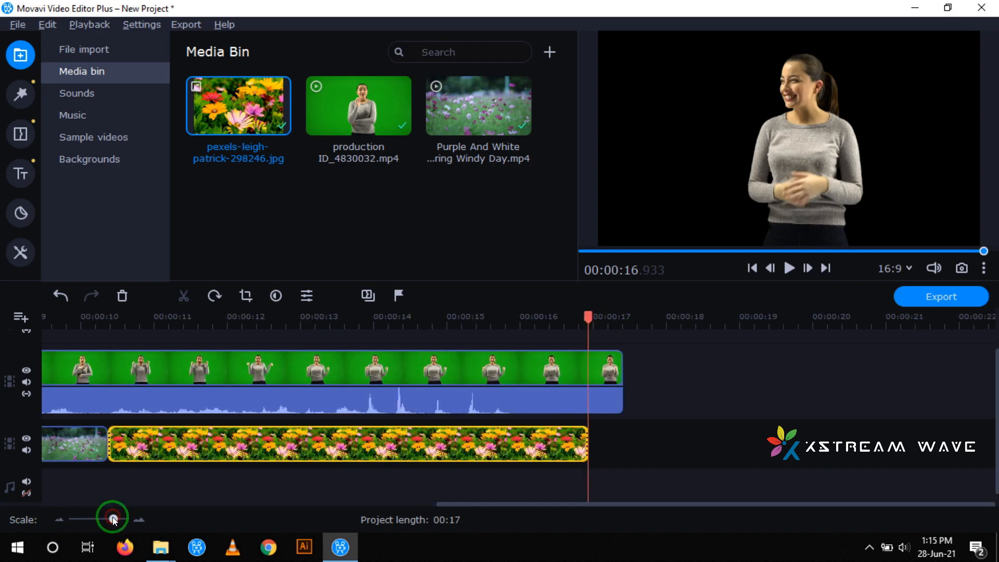
{"action": "left_click", "coordinate": [641, 430]}
{"action": "left_click", "coordinate": [579, 441]}
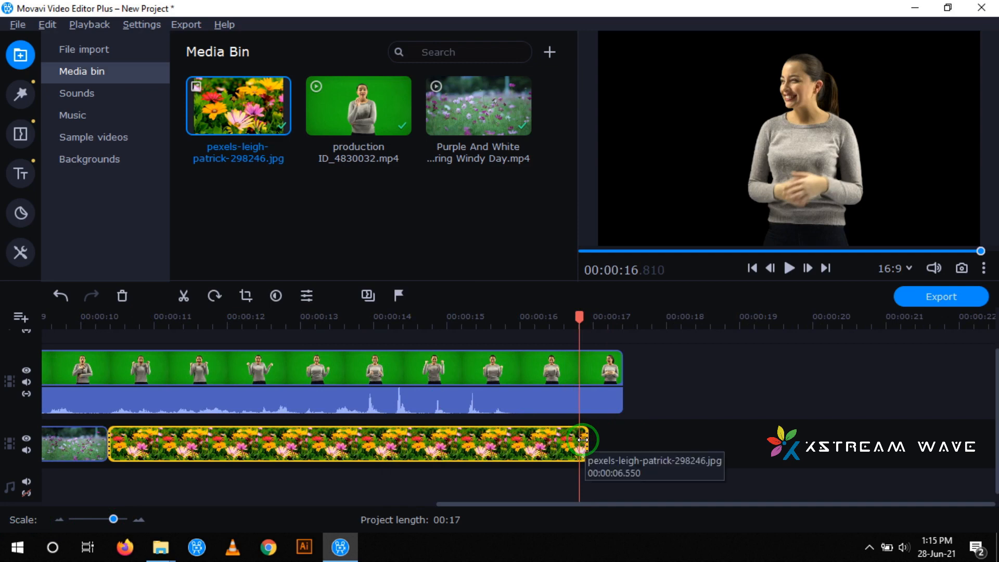
{"action": "left_click_drag", "start_coordinate": [583, 440], "coordinate": [618, 438]}
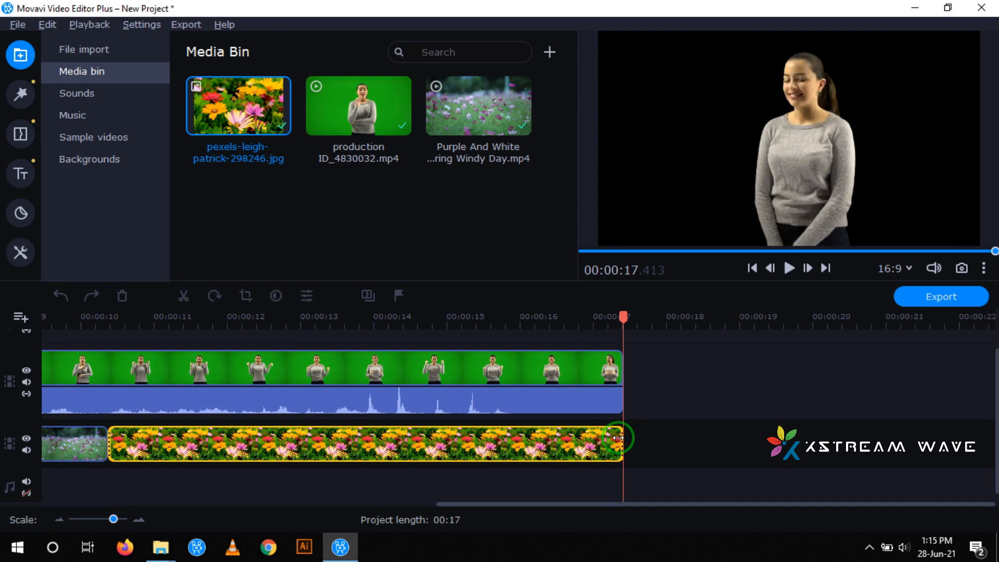
{"action": "left_click", "coordinate": [645, 442]}
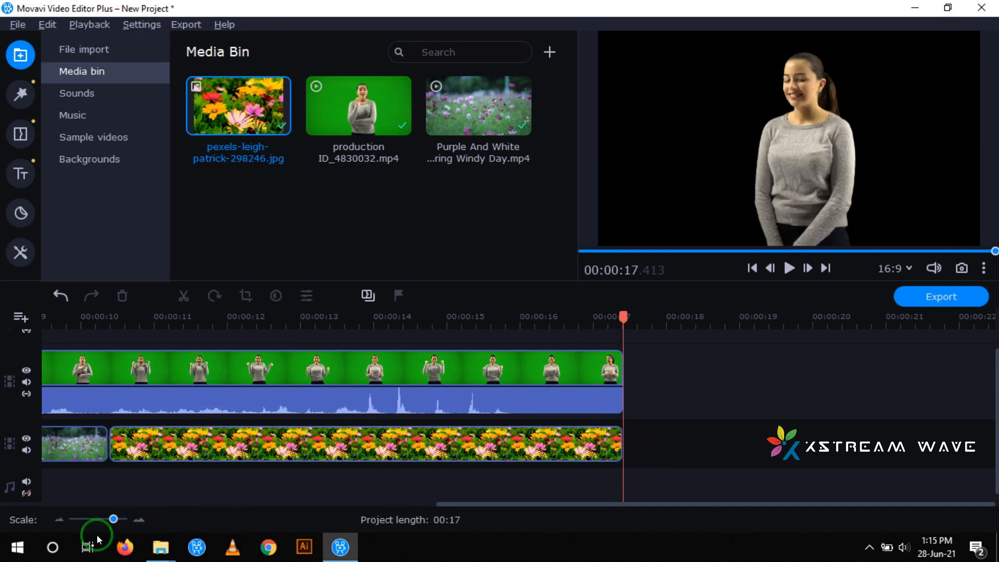
Play back the composite from about 7 seconds across the change from flower video to flower image, and pause
{"action": "left_click", "coordinate": [104, 519]}
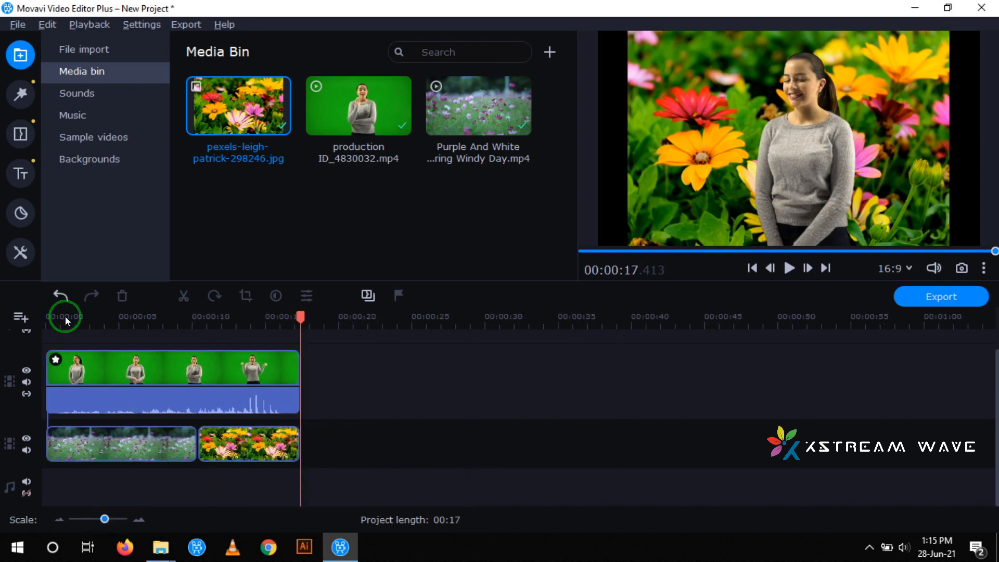
{"action": "left_click", "coordinate": [77, 325]}
{"action": "left_click", "coordinate": [149, 317]}
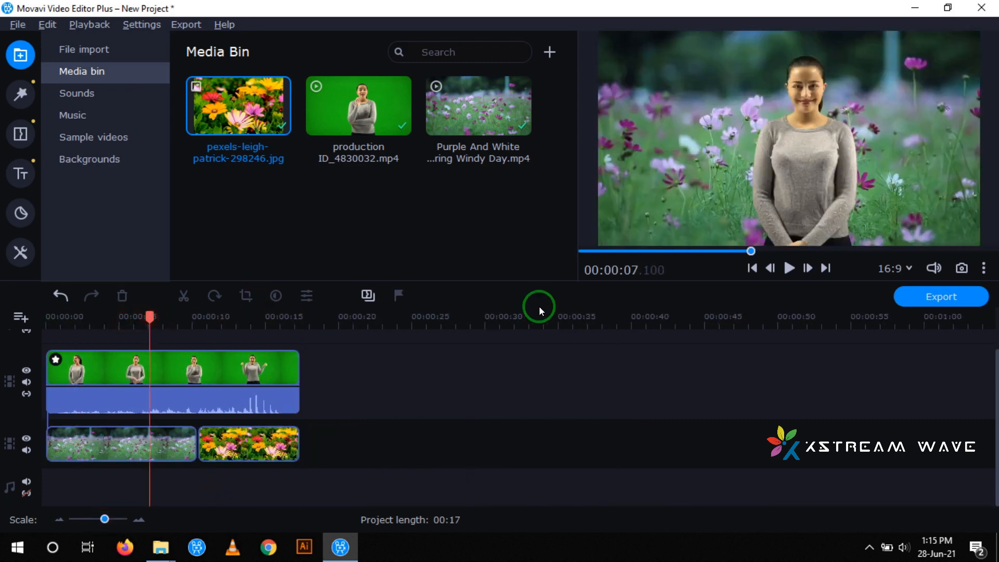
{"action": "left_click", "coordinate": [788, 268]}
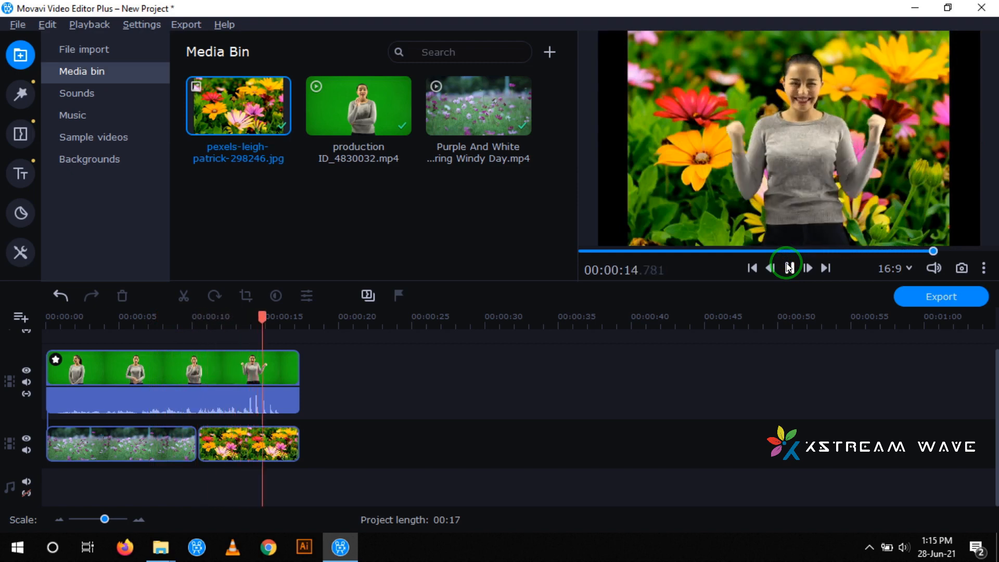
{"action": "left_click", "coordinate": [789, 268]}
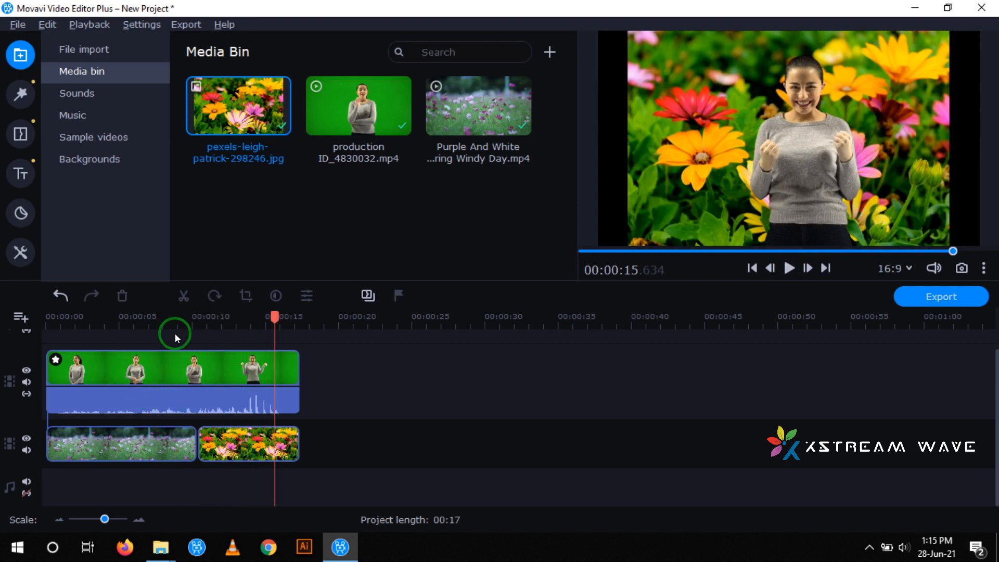
Open the settings for exporting the project as a video and open the title for editing
{"action": "left_click", "coordinate": [186, 25]}
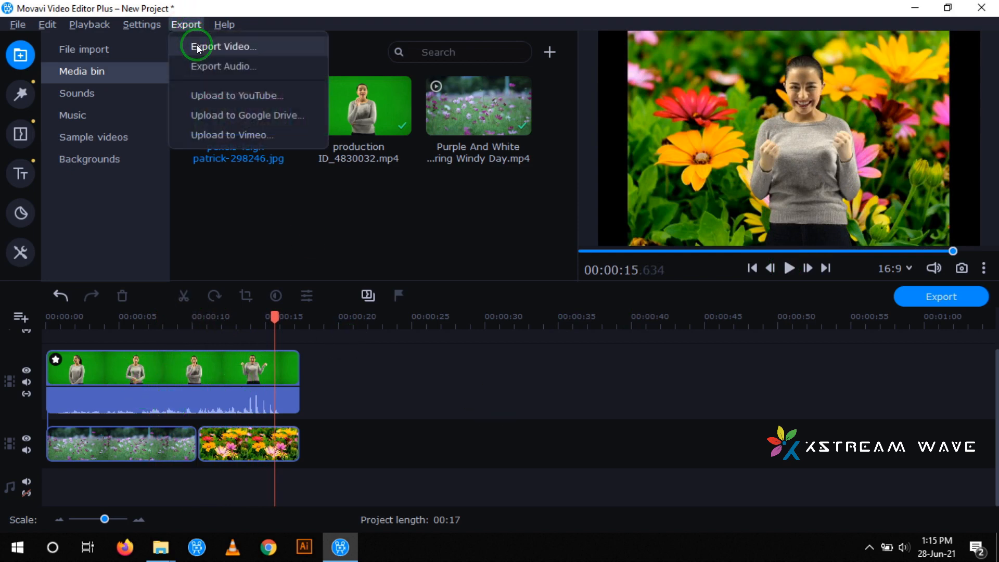
{"action": "left_click", "coordinate": [198, 48]}
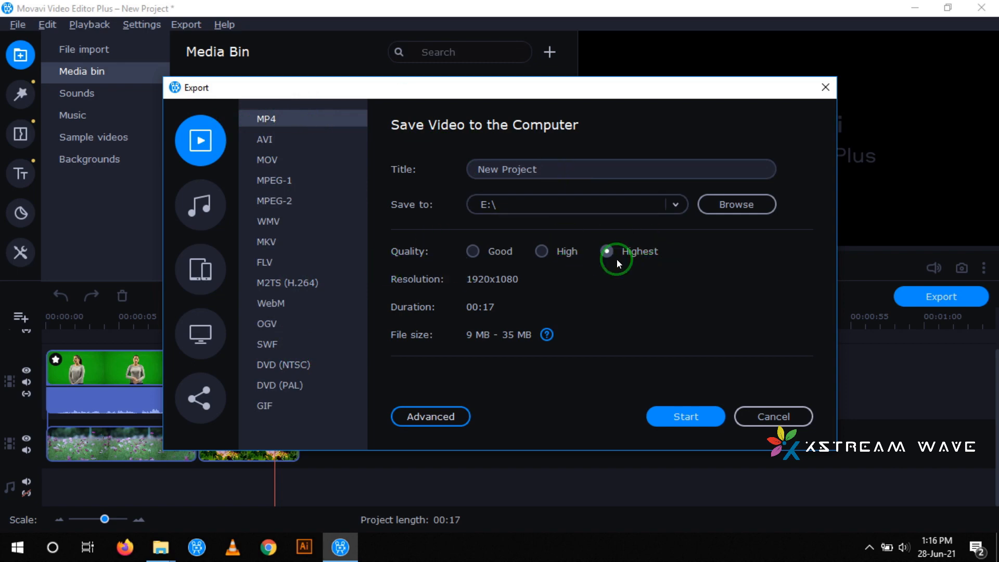
{"action": "left_click", "coordinate": [606, 177]}
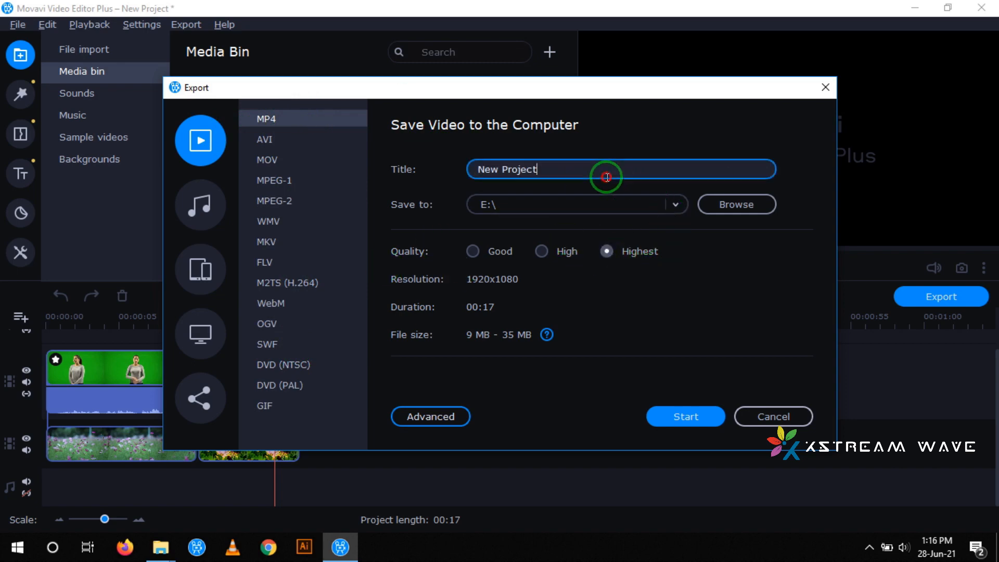